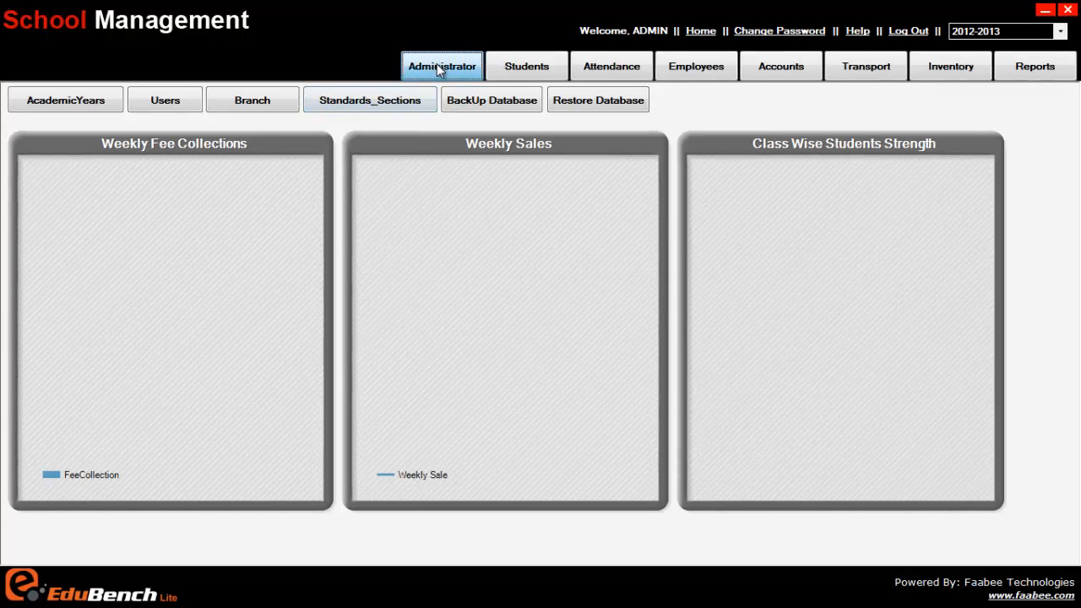
Start a new user record and enter the user's full name and mobile number
click(160, 103)
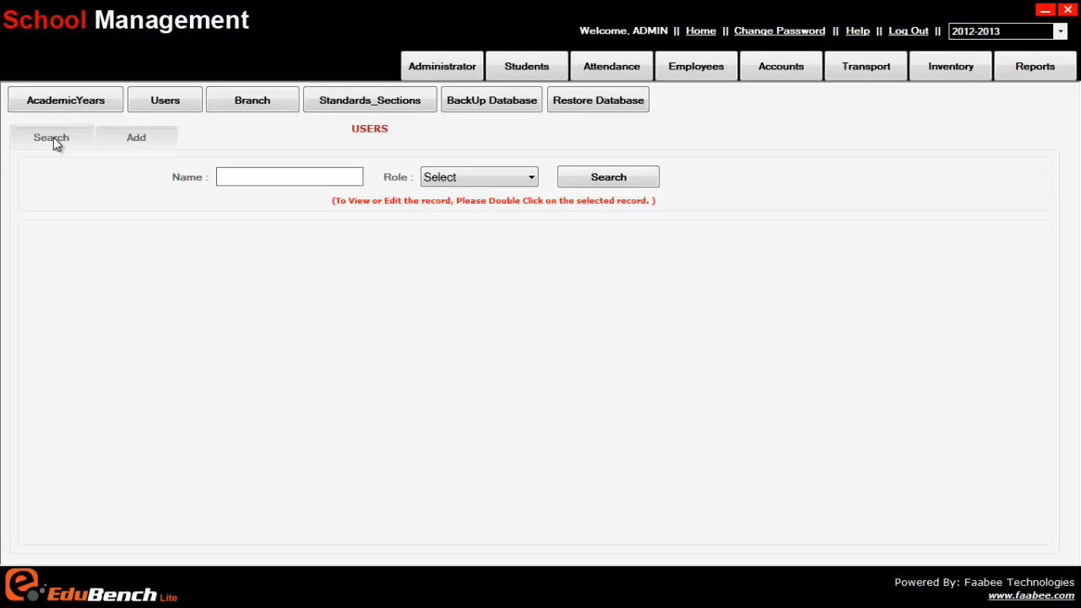
click(138, 140)
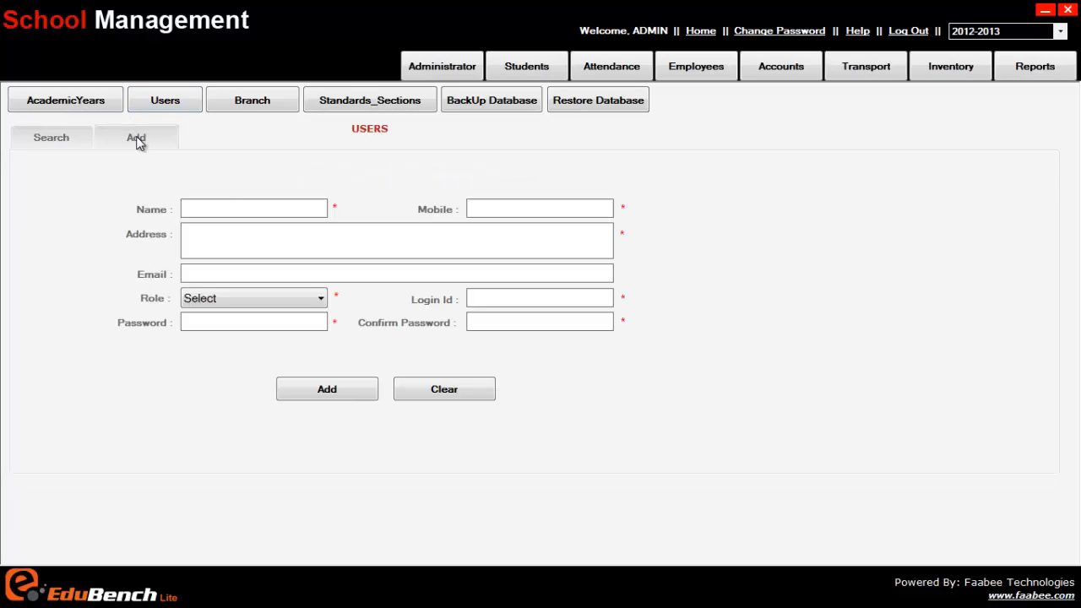
click(228, 206)
key(Tab)
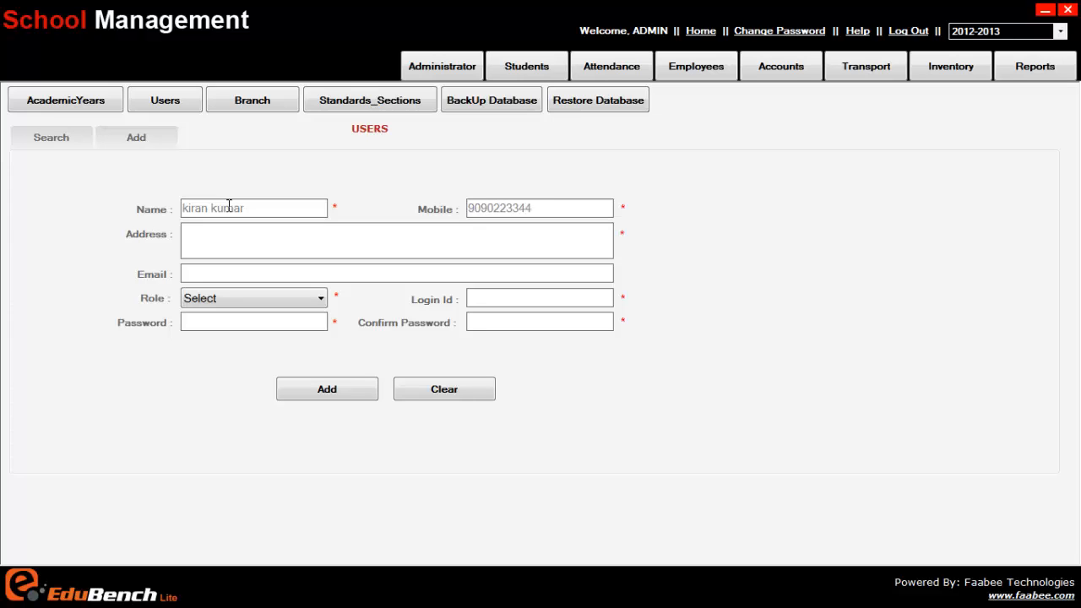
Paste the new user's postal address and fill in the e-mail address
right_click(301, 241)
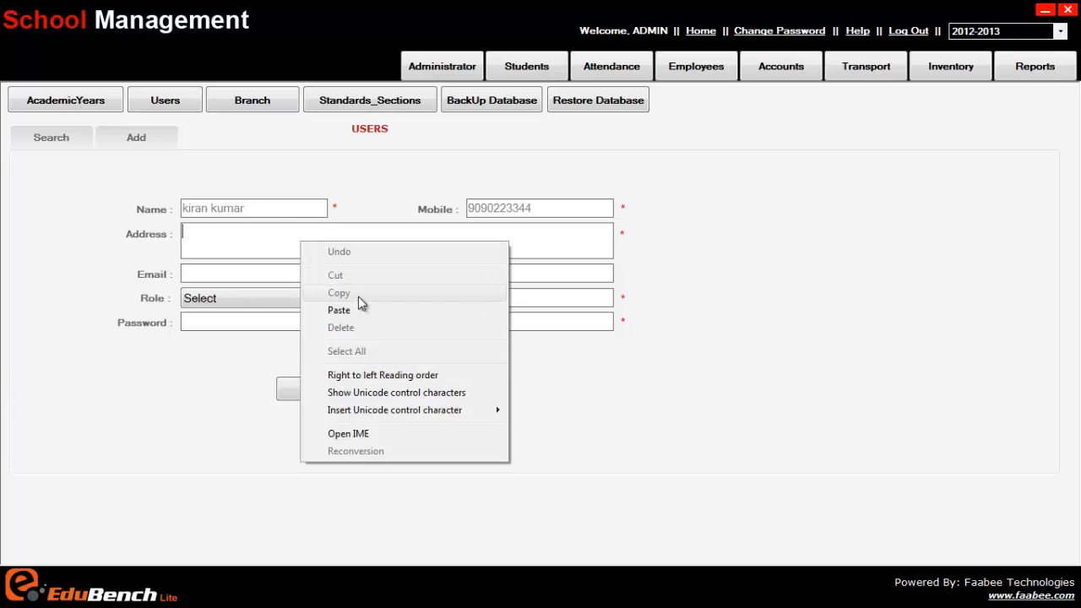
click(342, 310)
click(249, 269)
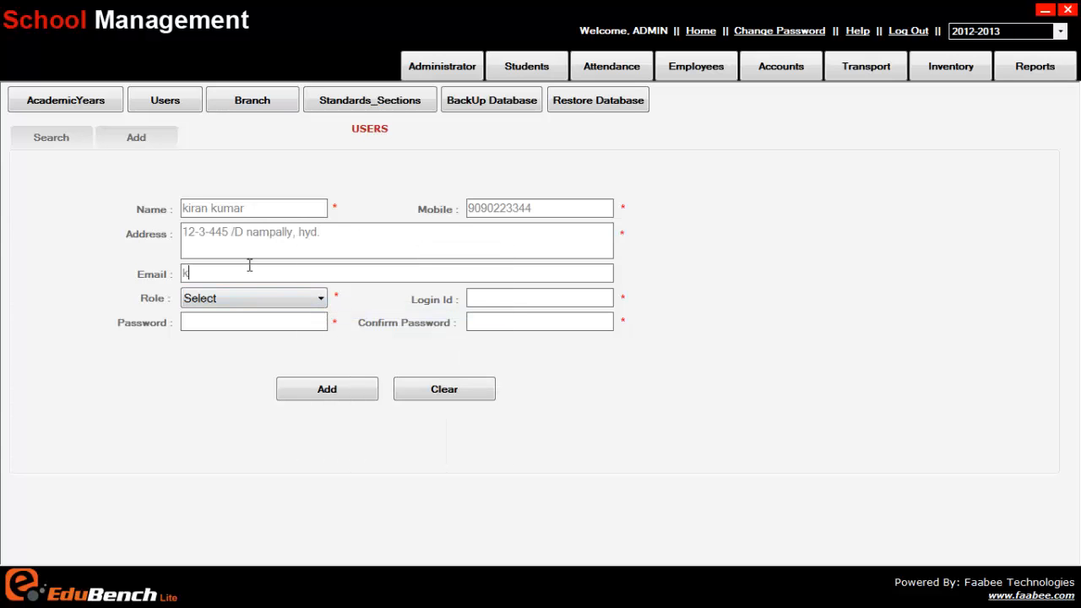
Enter the new user's login ID, using the user's first name
click(242, 300)
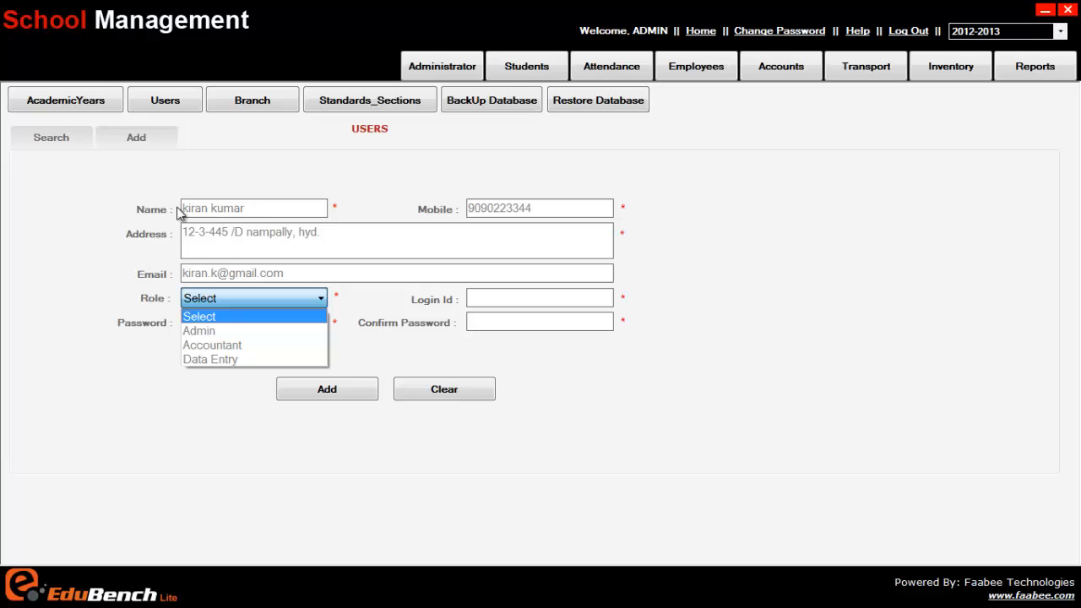
click(202, 446)
click(488, 299)
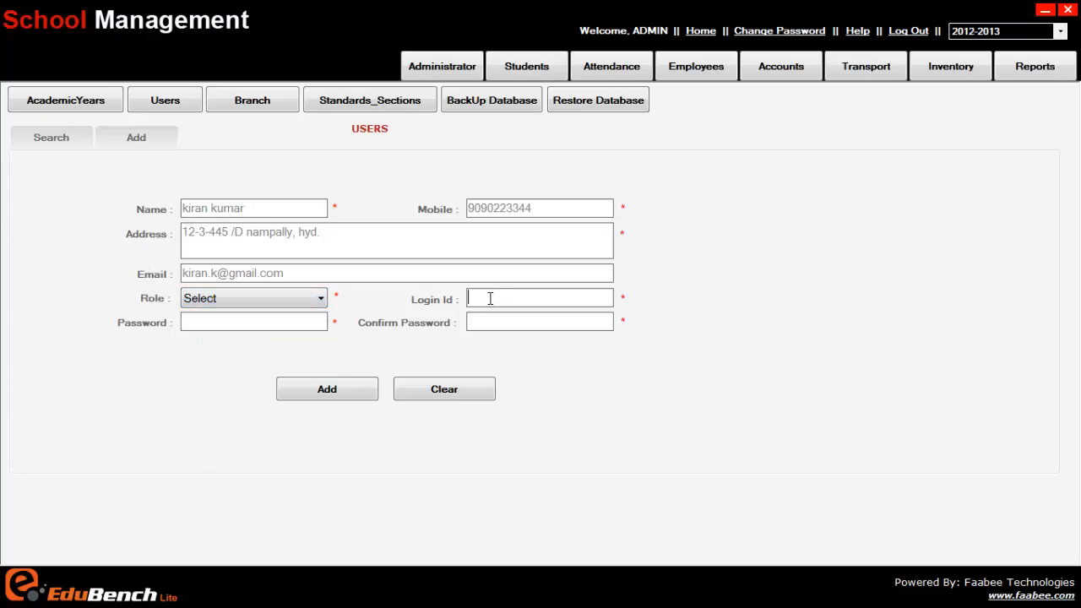
text(kiran)
drag(500, 300, 456, 298)
Try the Admin and Accountant roles for the new user, returning to Admin
click(316, 299)
click(276, 333)
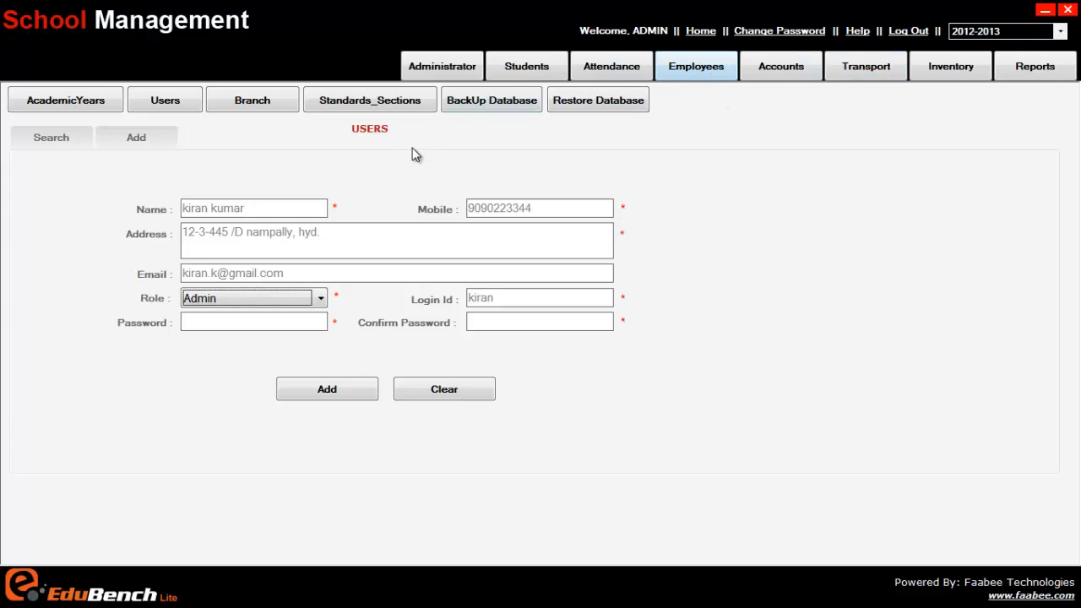
click(296, 301)
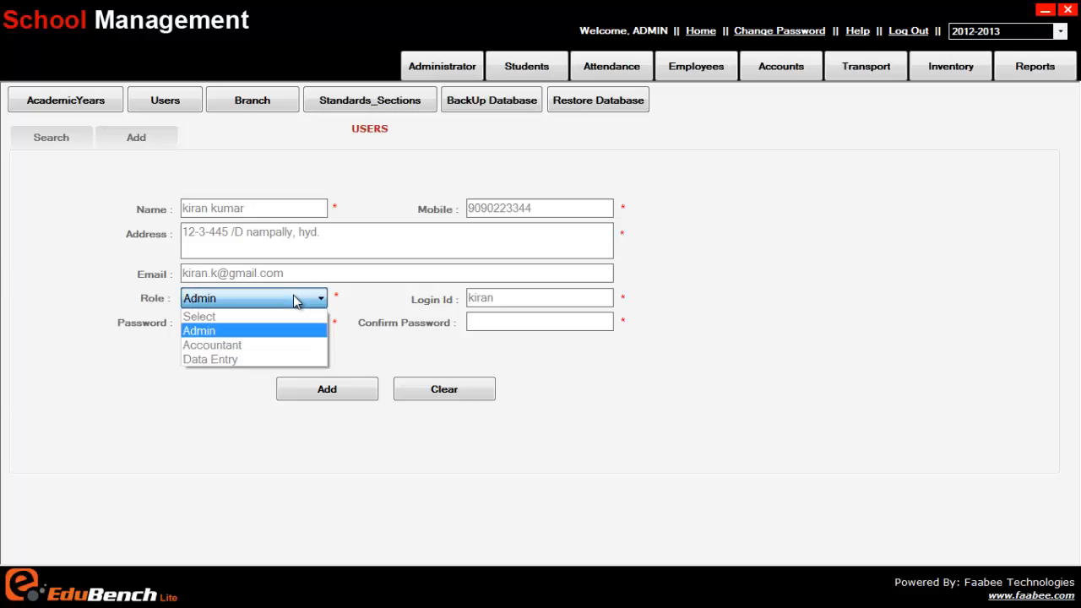
click(309, 346)
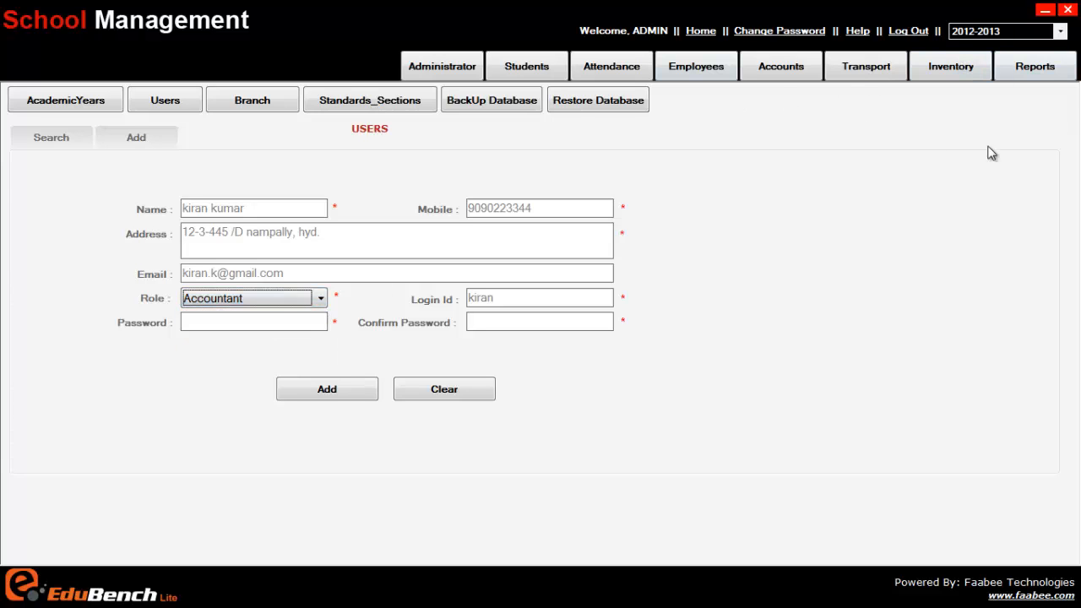
click(266, 297)
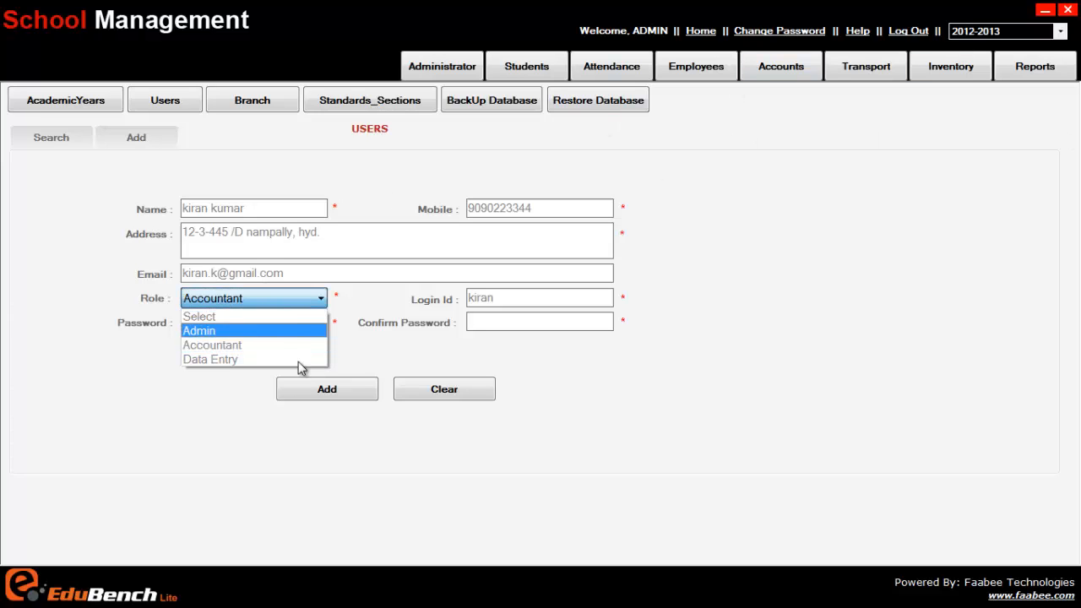
click(204, 397)
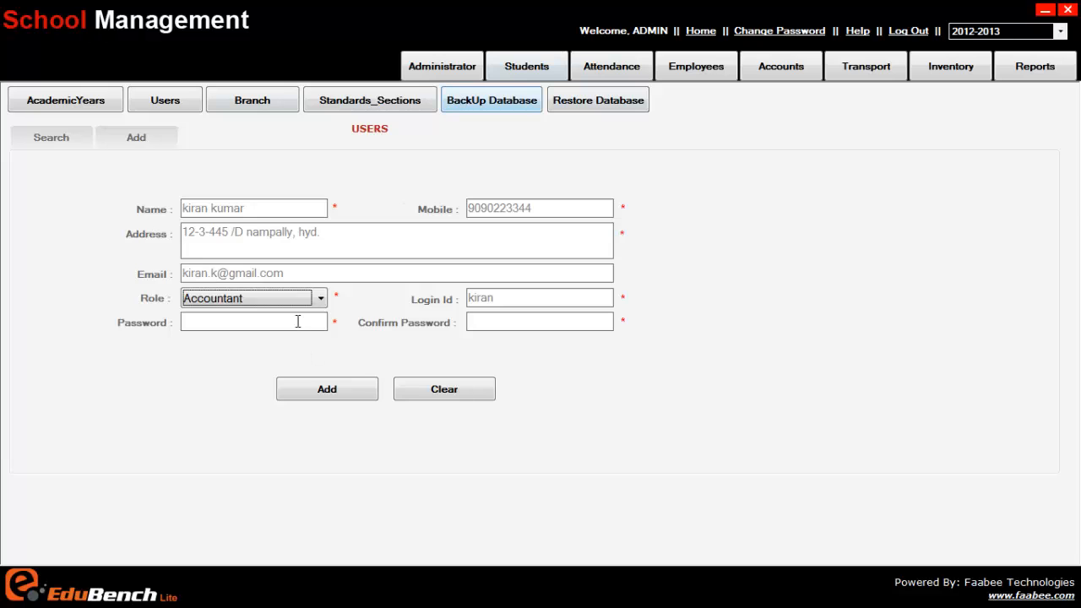
click(266, 302)
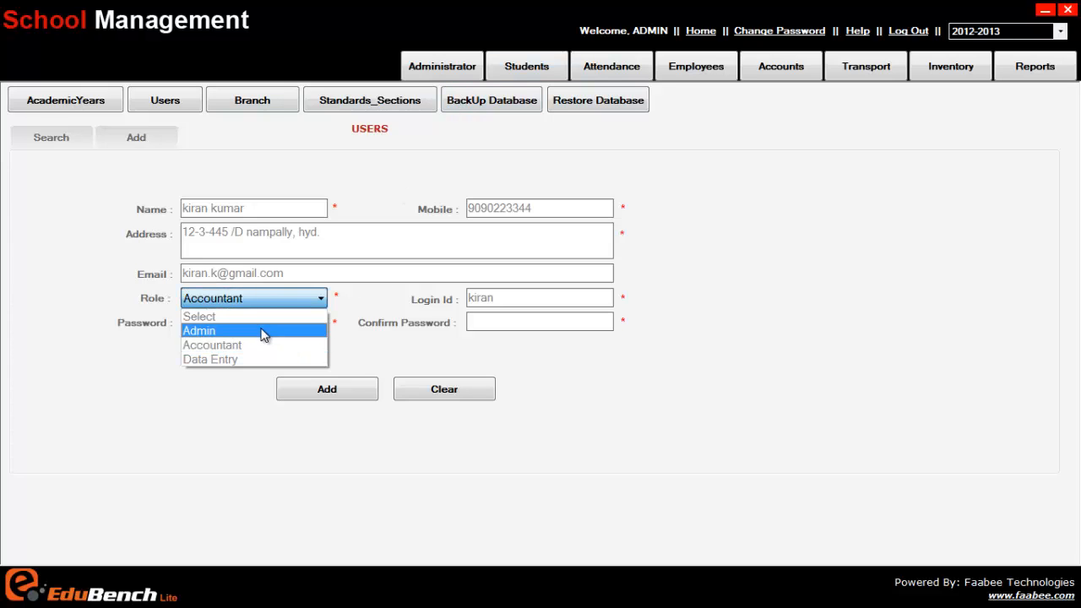
click(257, 329)
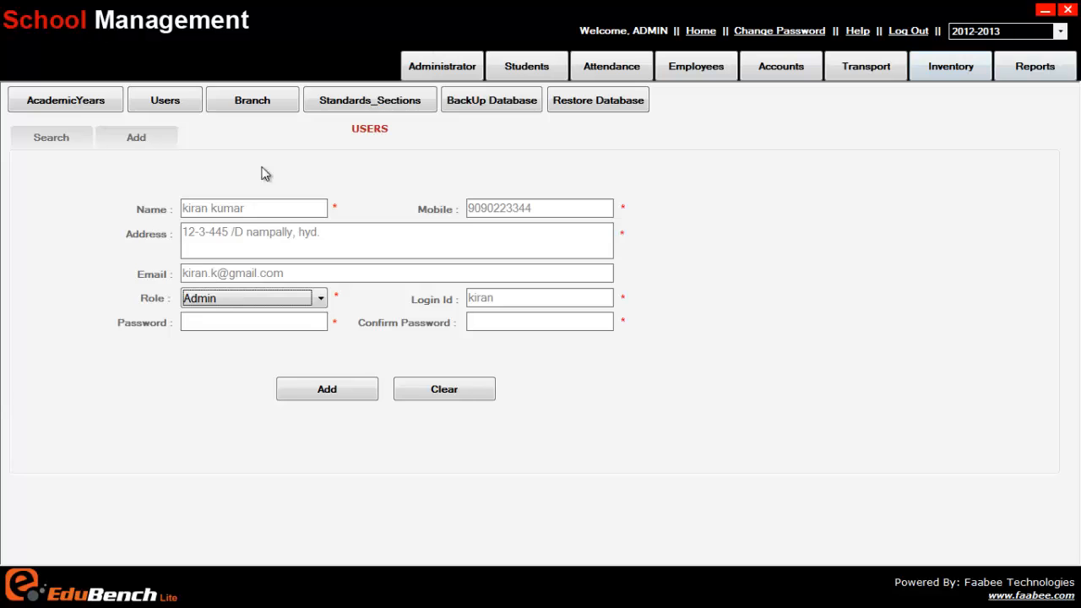
Set the new user's role to Accountant, enter and confirm the account password, and add the user
click(230, 298)
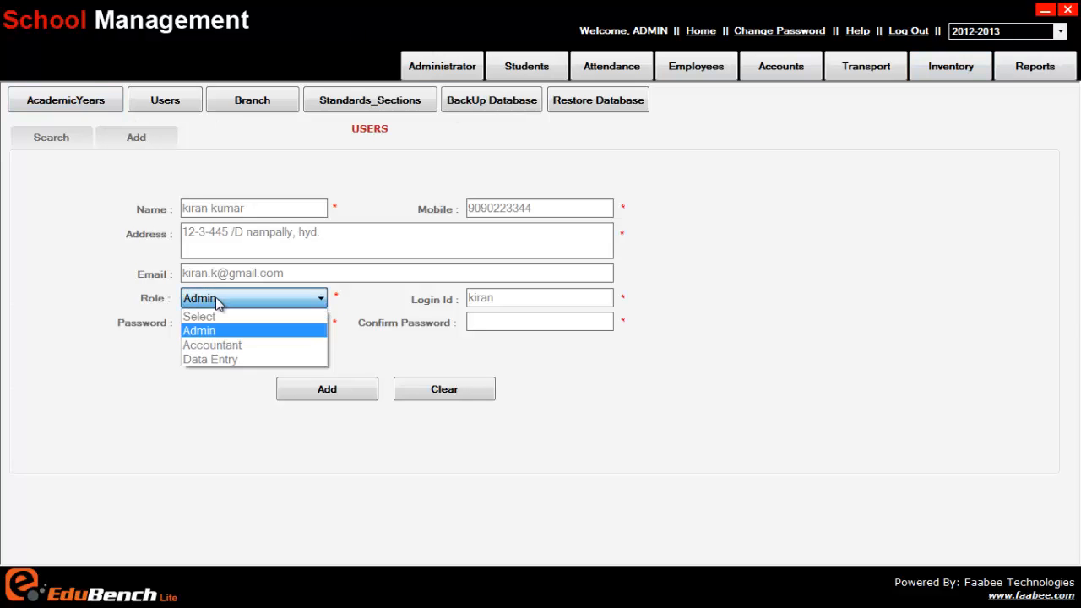
click(218, 346)
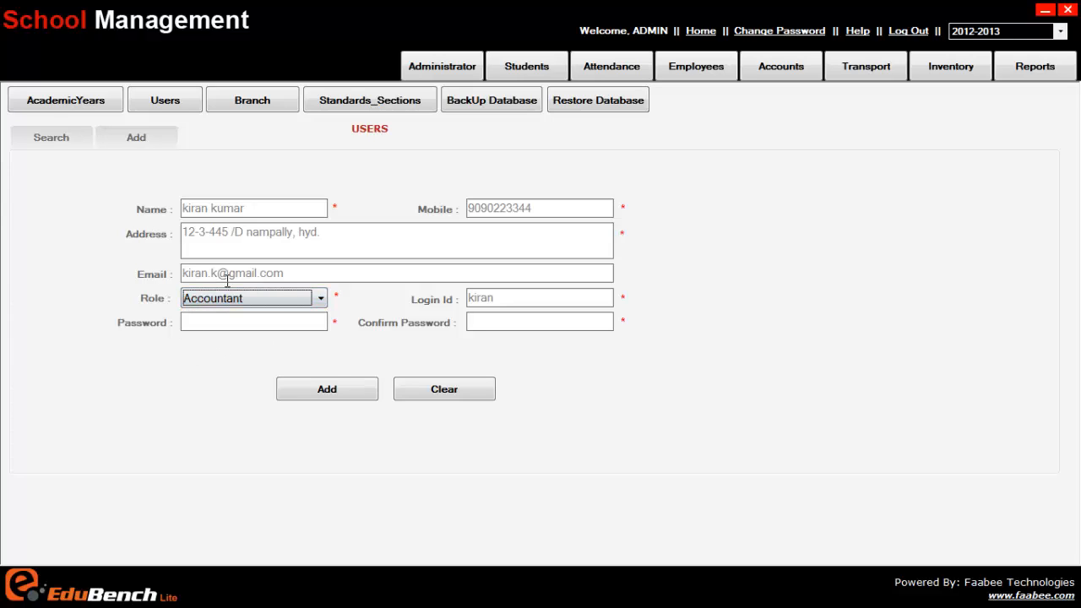
click(315, 323)
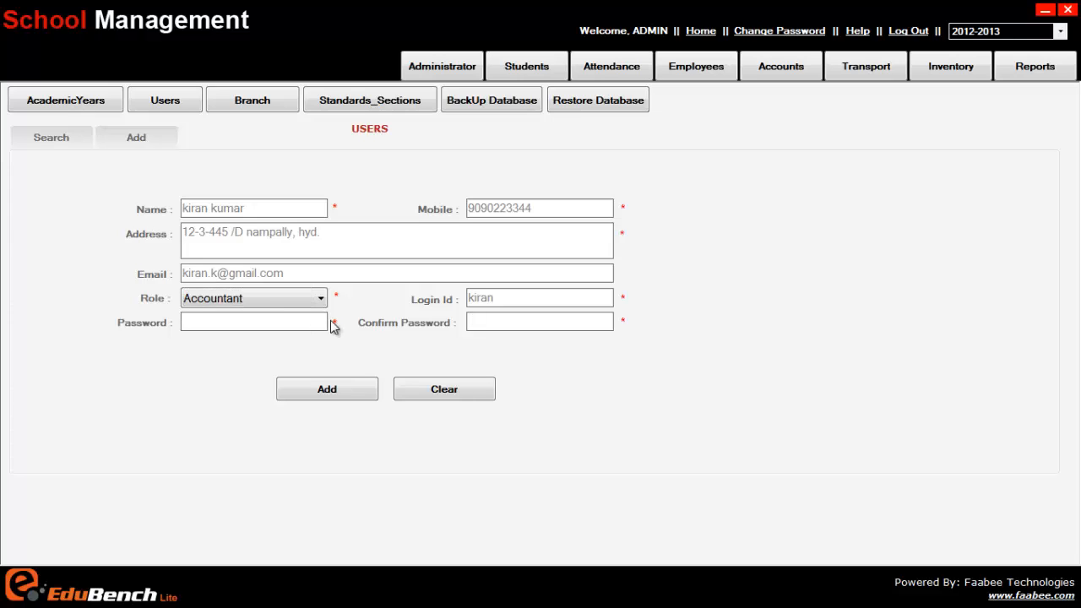
text(*****)
click(506, 327)
text(*****)
click(331, 388)
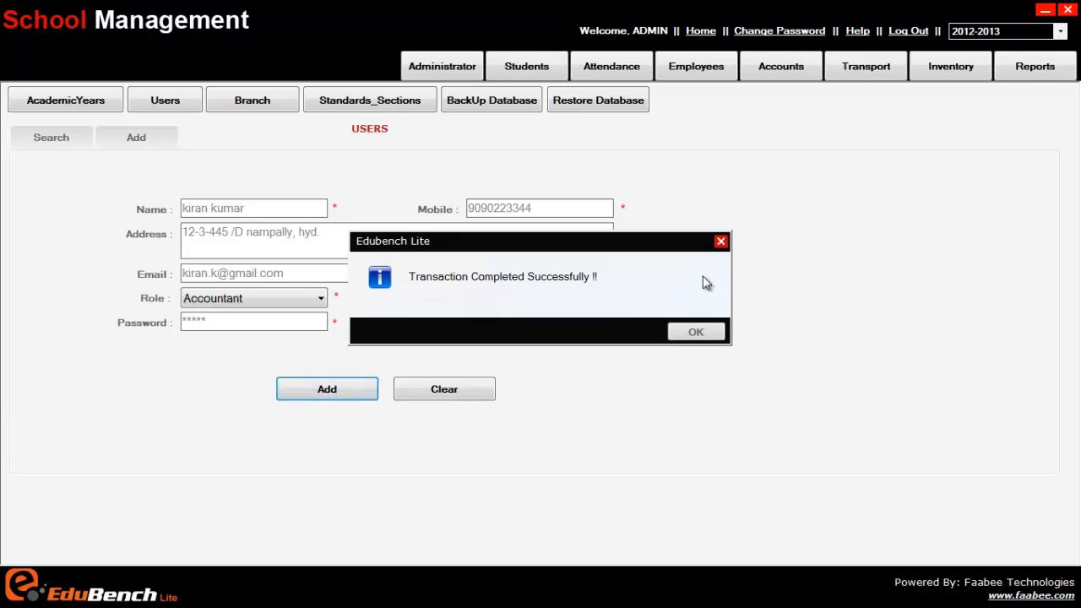
click(702, 330)
Search the user records without a name or role filter to list all users
click(49, 137)
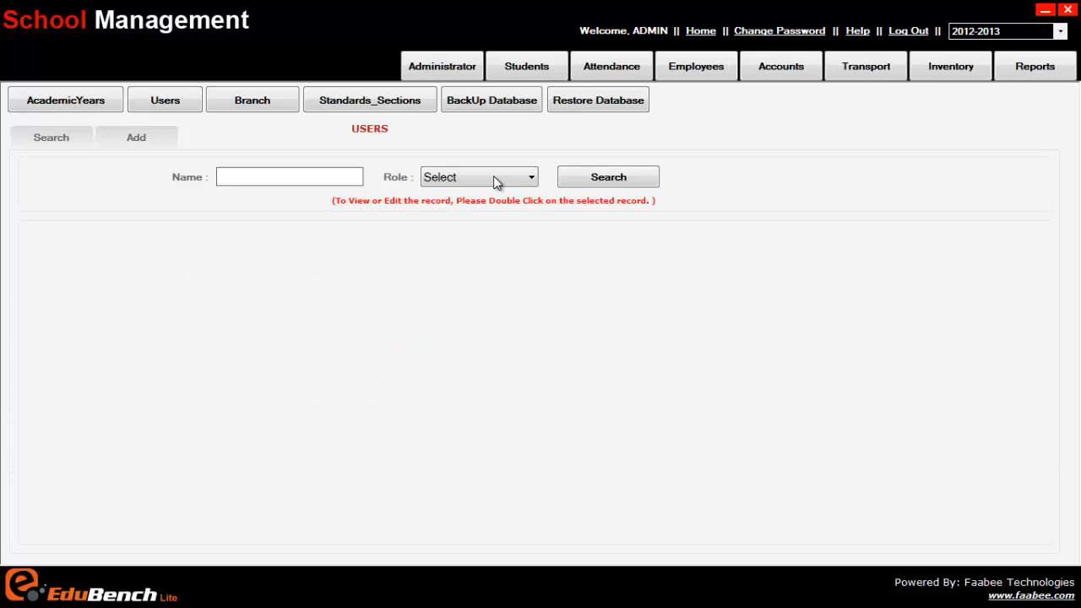
click(602, 179)
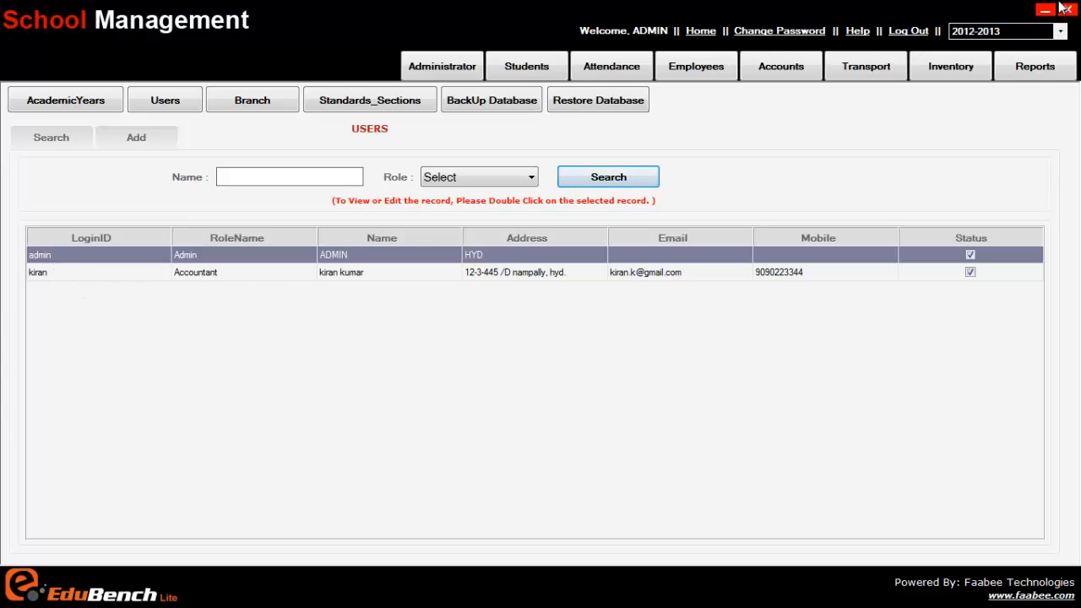
Log out of the administrator account and sign in with the new accountant's login ID and password
click(911, 37)
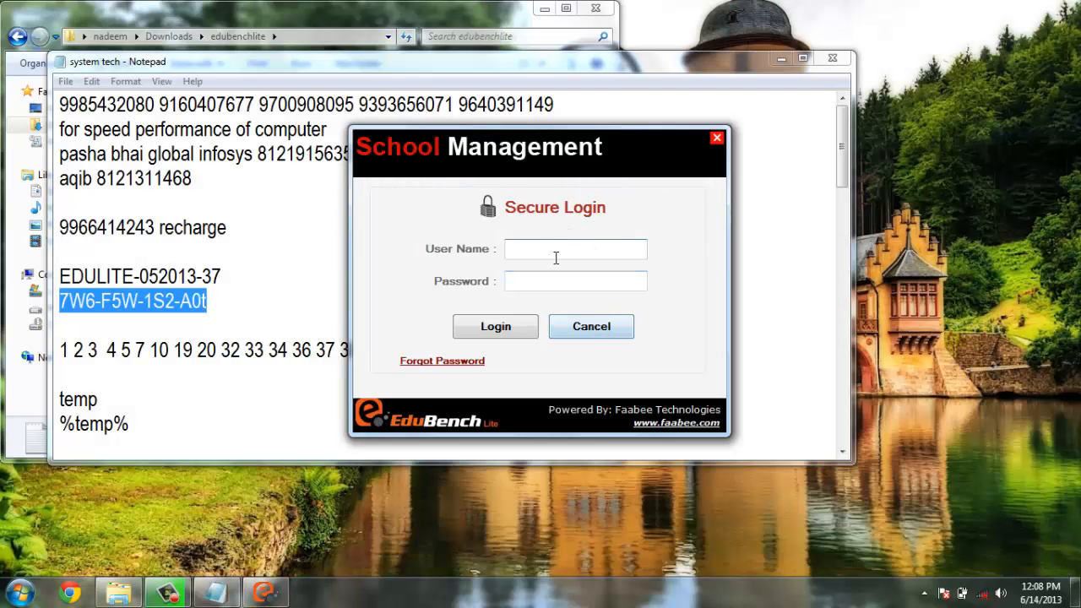
drag(461, 61, 471, 553)
click(555, 253)
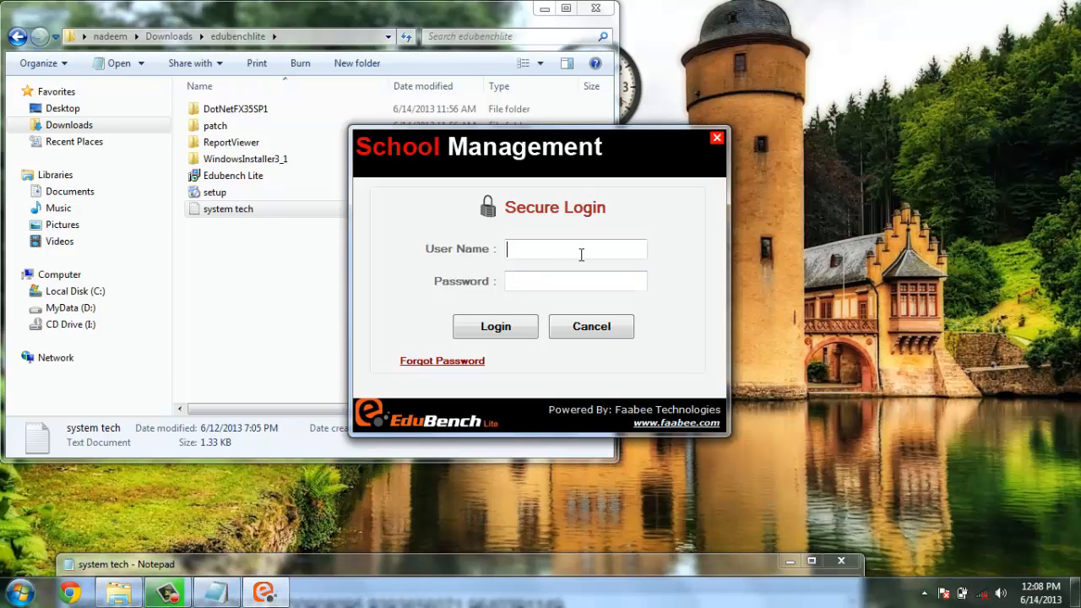
text(kiran)
key(Tab)
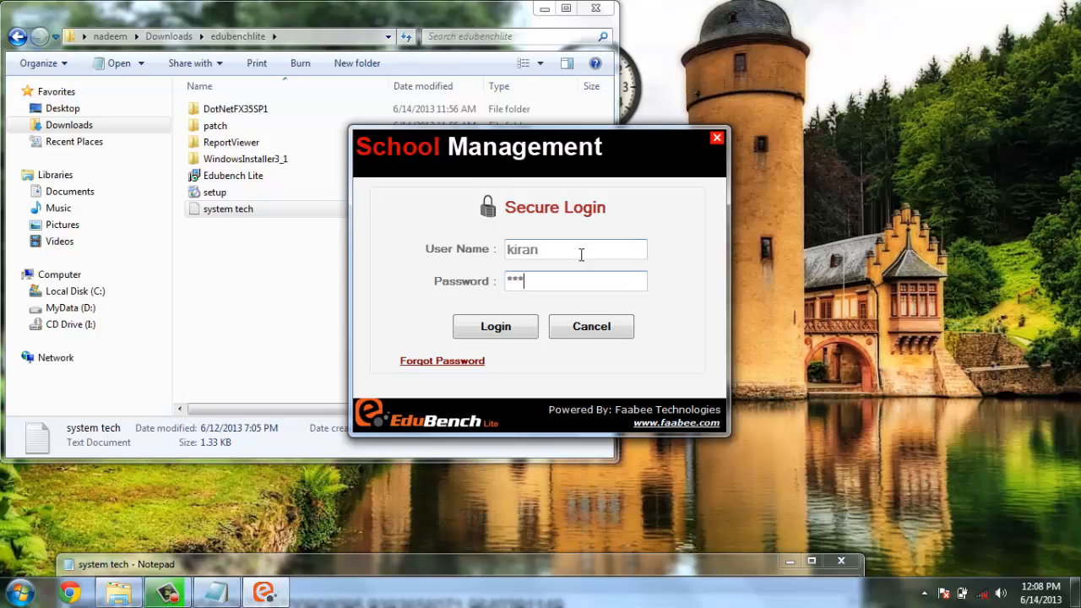
click(512, 323)
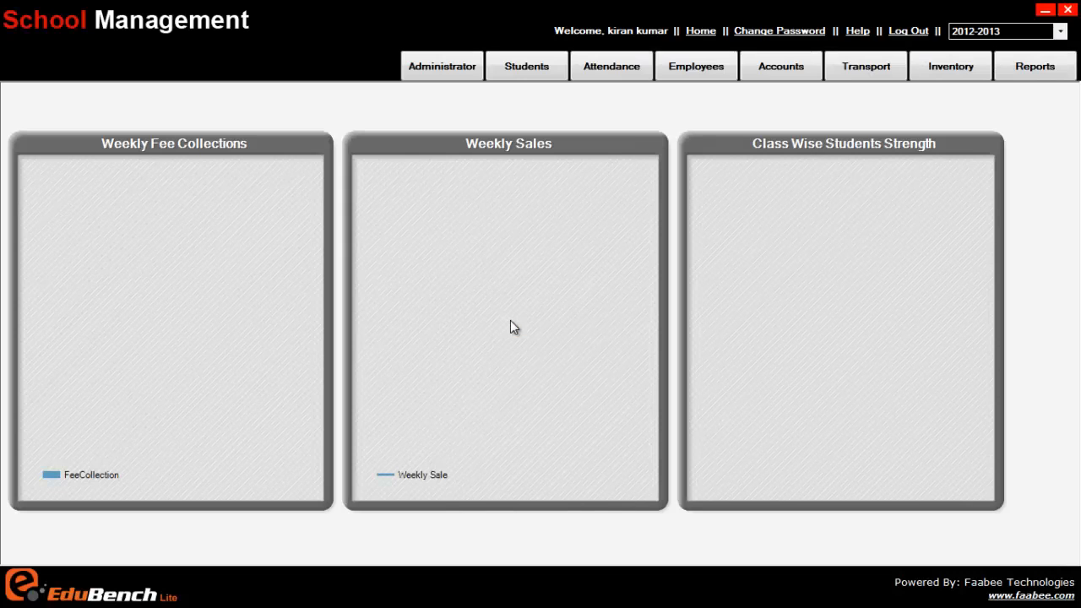
Check the accountant's access to the Administrator, Students, Attendance and Employees modules, dismissing each message
click(454, 74)
click(425, 71)
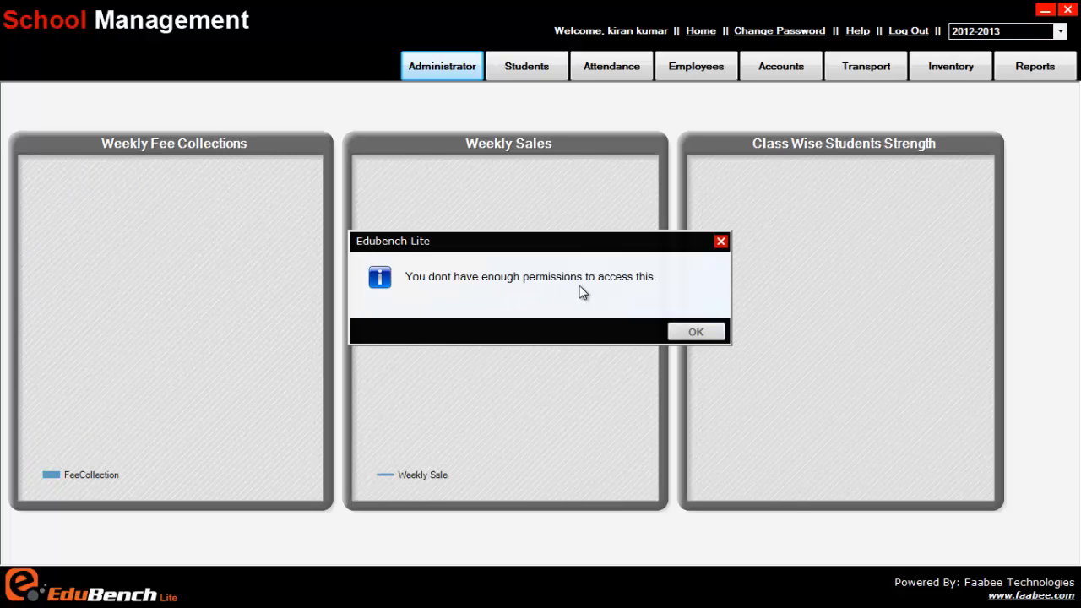
click(698, 331)
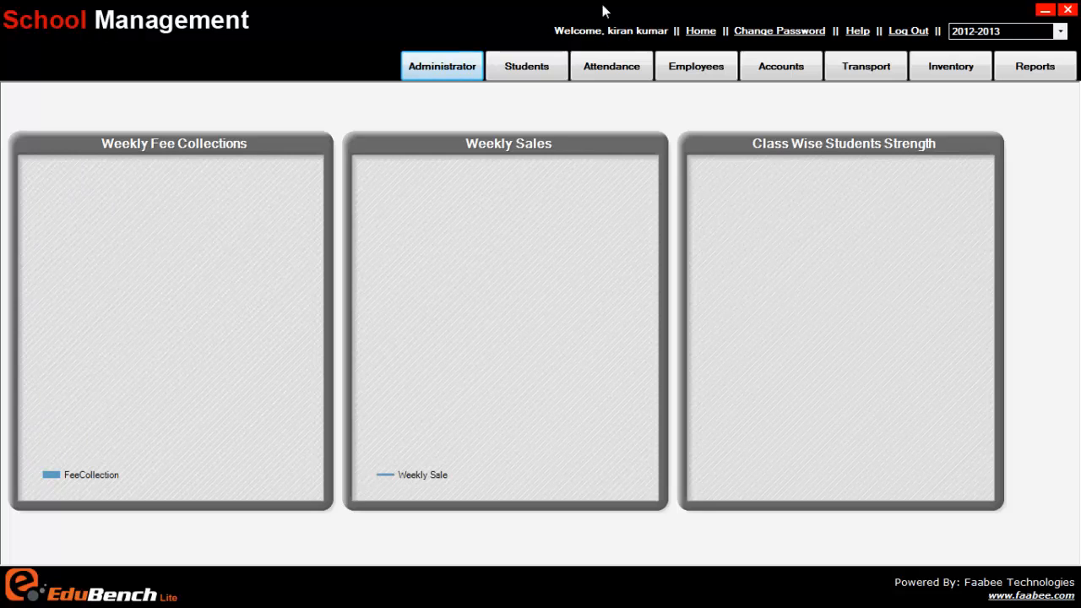
click(538, 68)
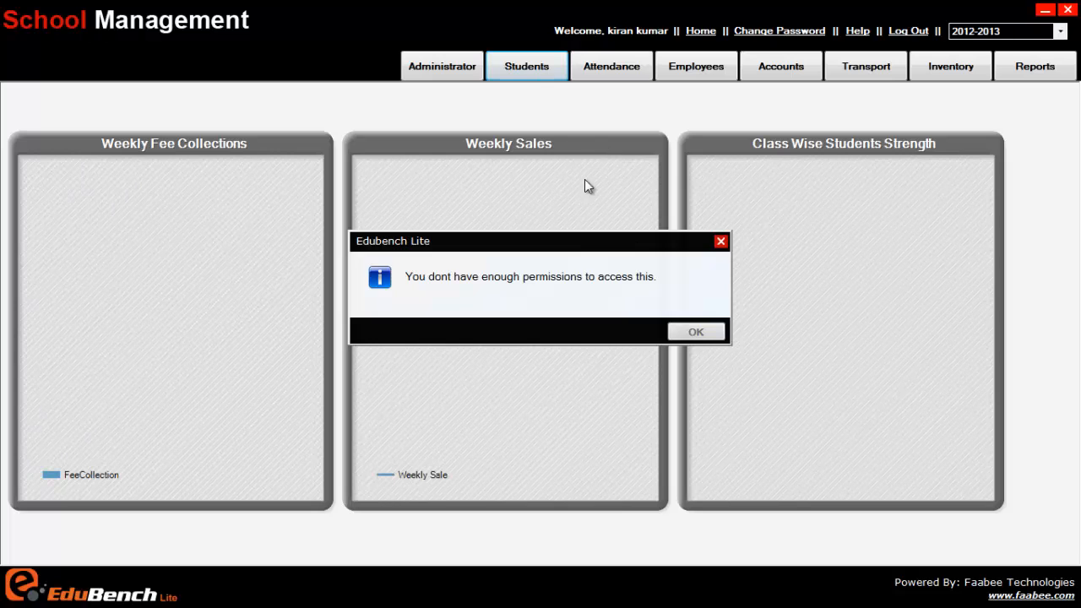
click(688, 329)
click(622, 68)
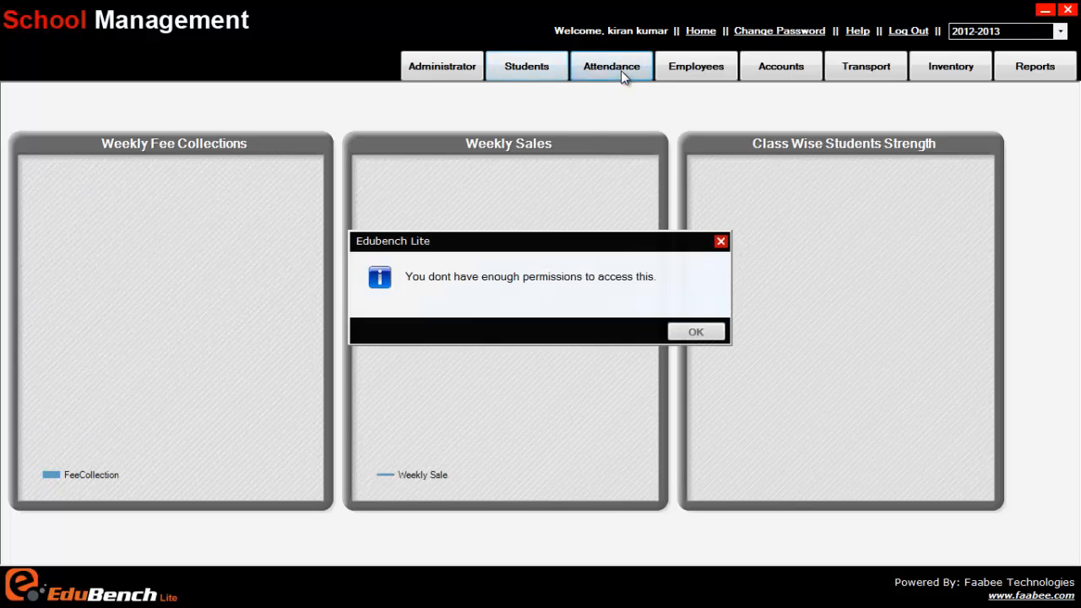
click(694, 333)
click(698, 73)
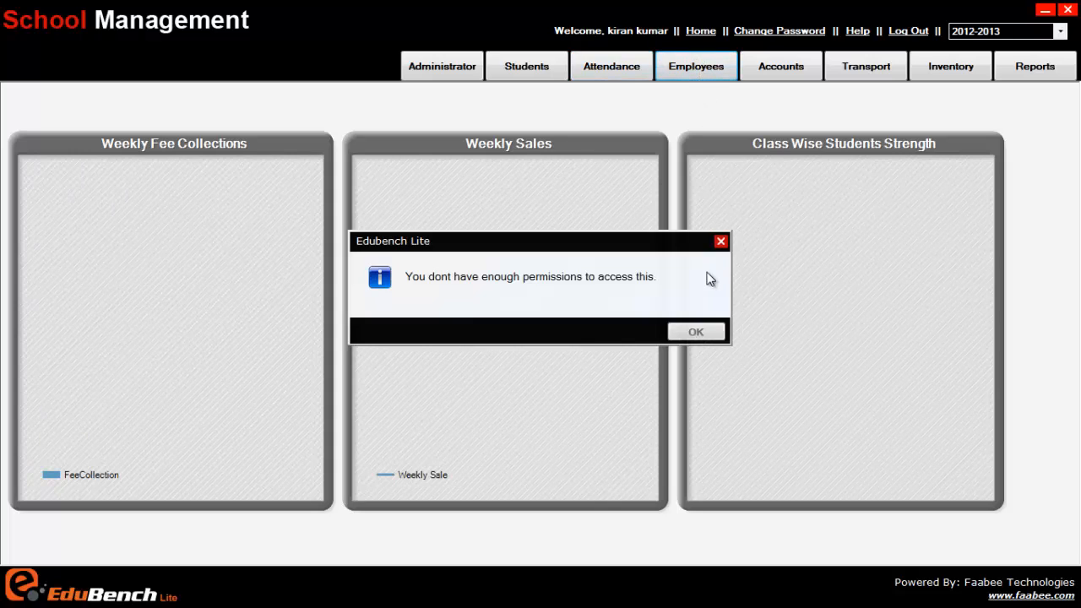
click(696, 333)
Check the accountant's access to the Accounts, Transport, Inventory and Reports modules, and return to Accounts
click(784, 74)
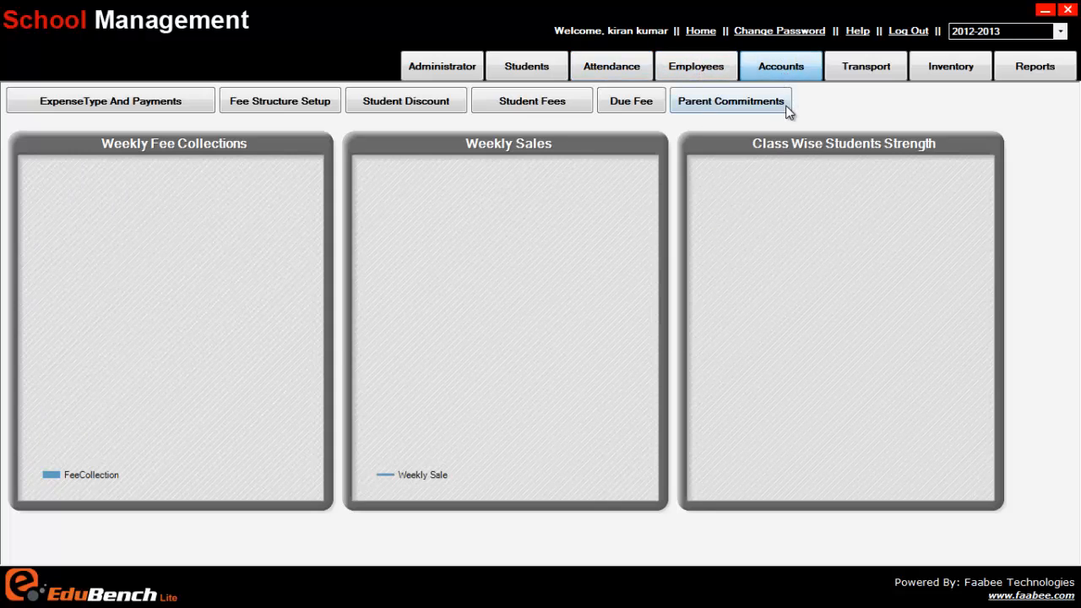
click(785, 106)
click(852, 69)
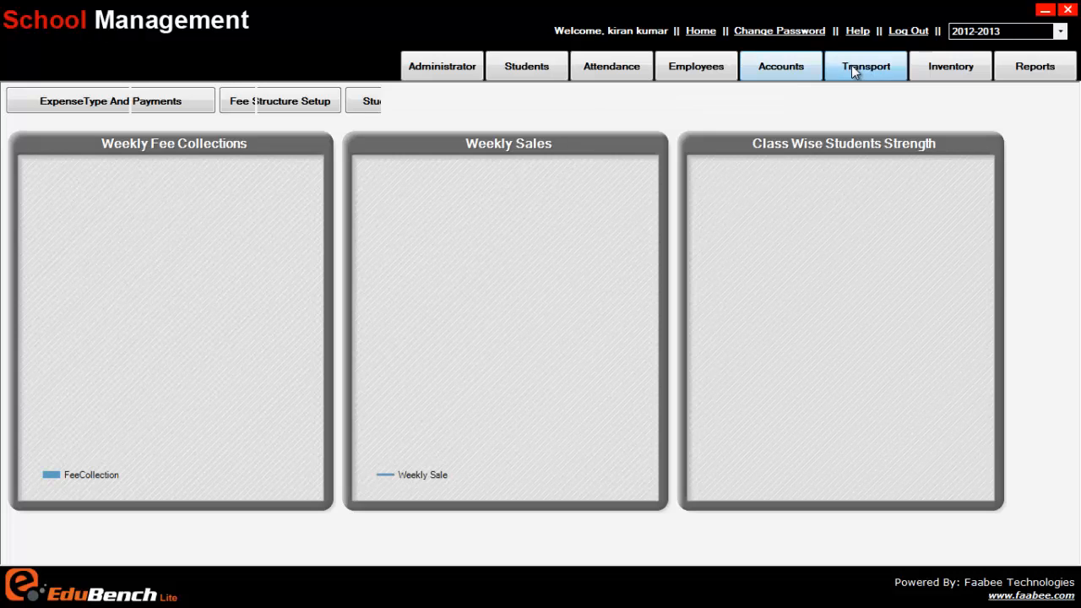
click(961, 71)
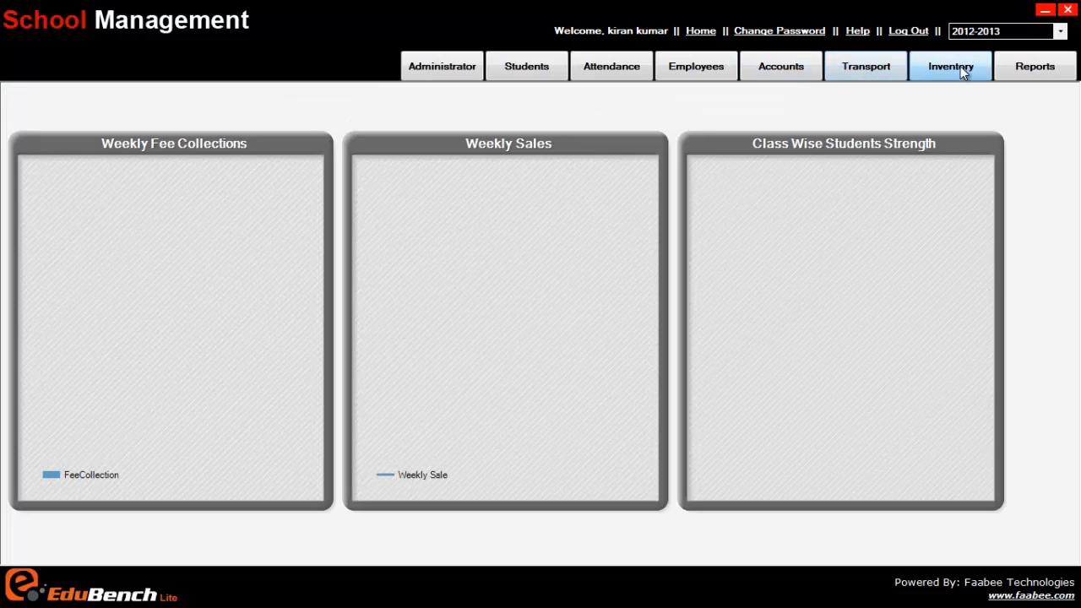
click(1042, 73)
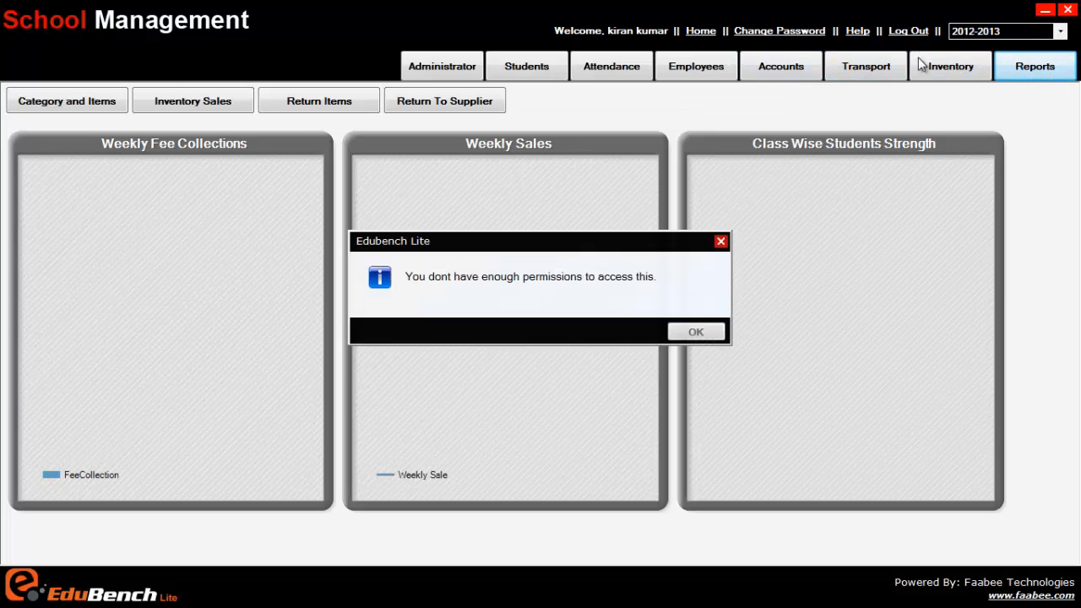
click(697, 332)
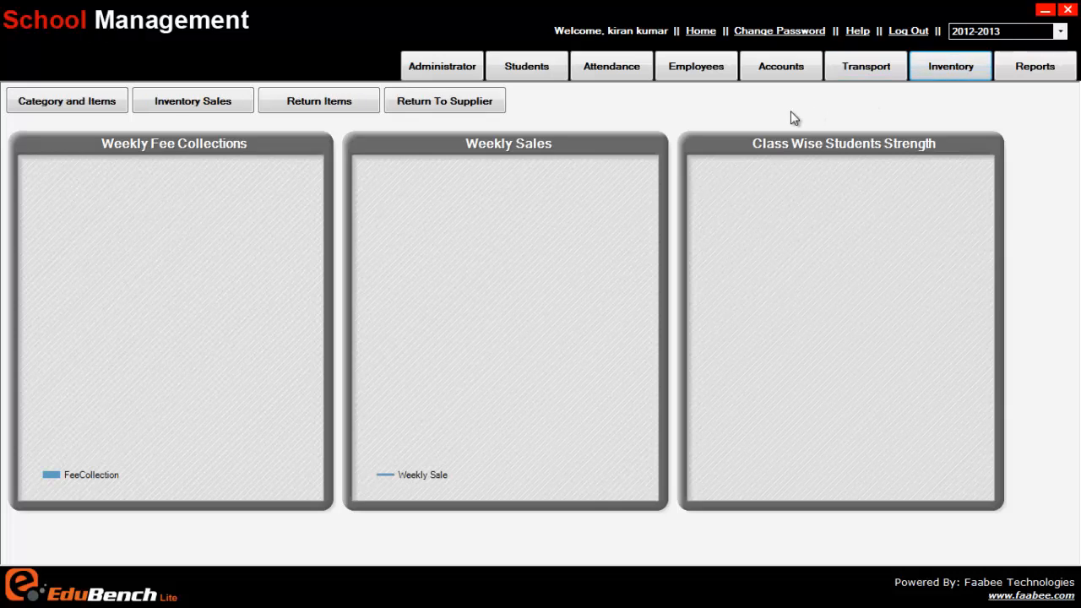
click(777, 70)
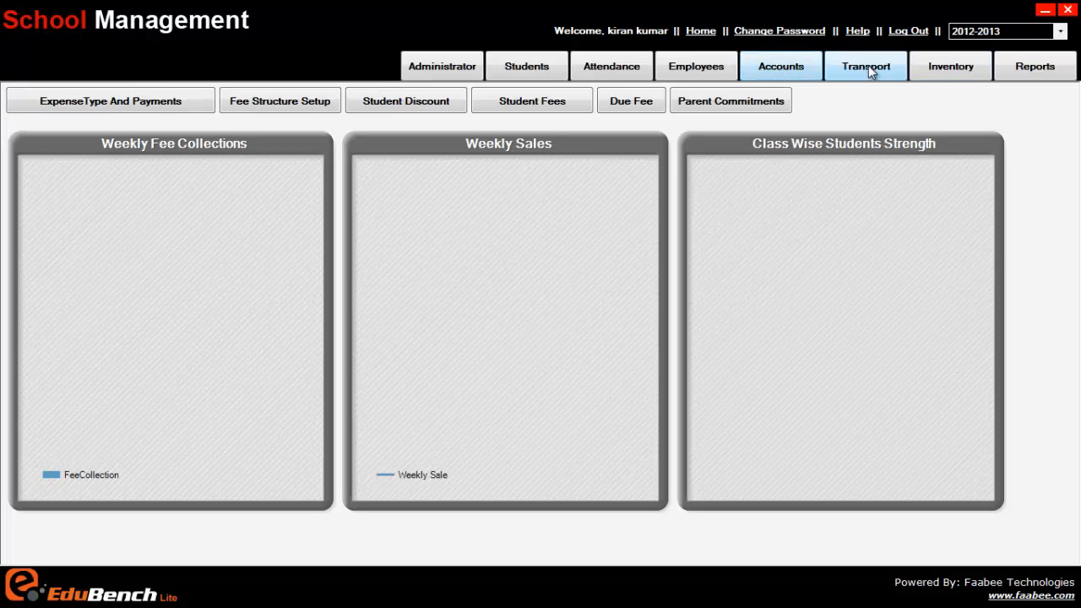
Recheck the accountant's access to the Inventory and Accounts modules
click(963, 68)
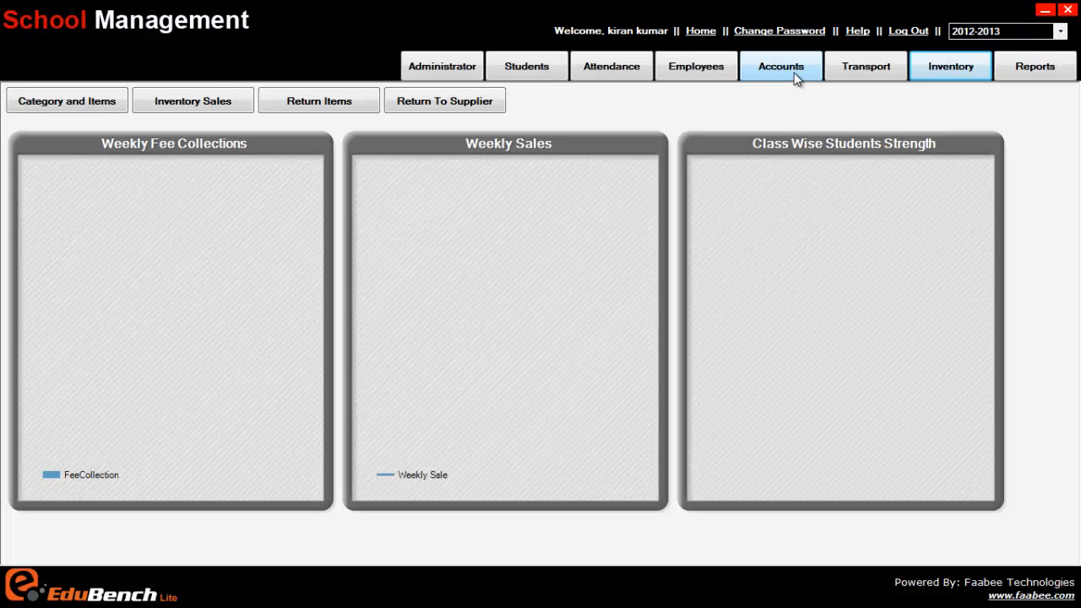
click(796, 76)
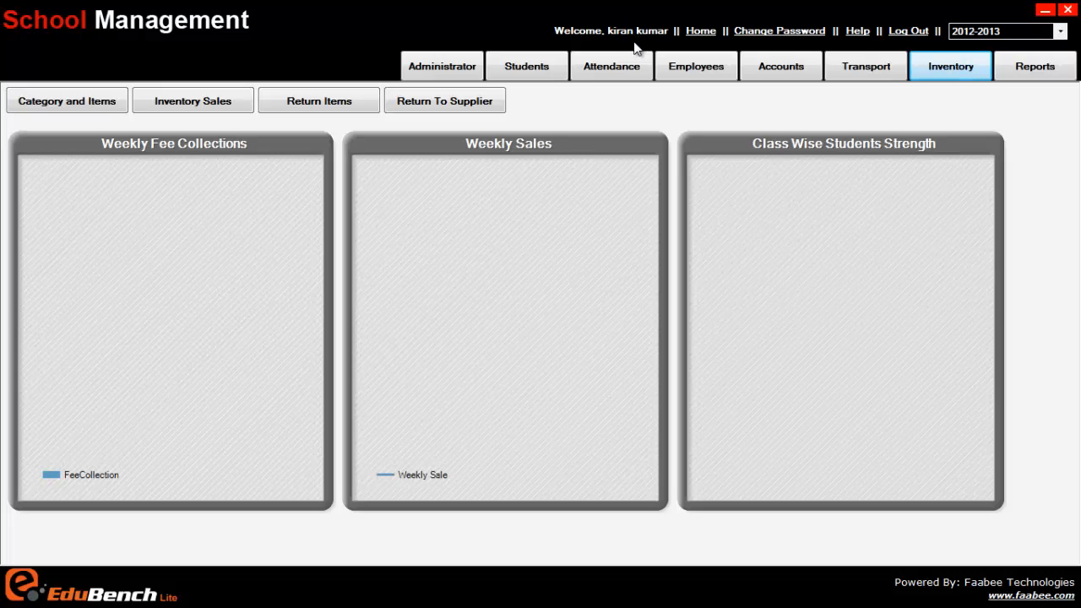
Log out of the accountant account and sign in with the administrator's user name and password
click(908, 31)
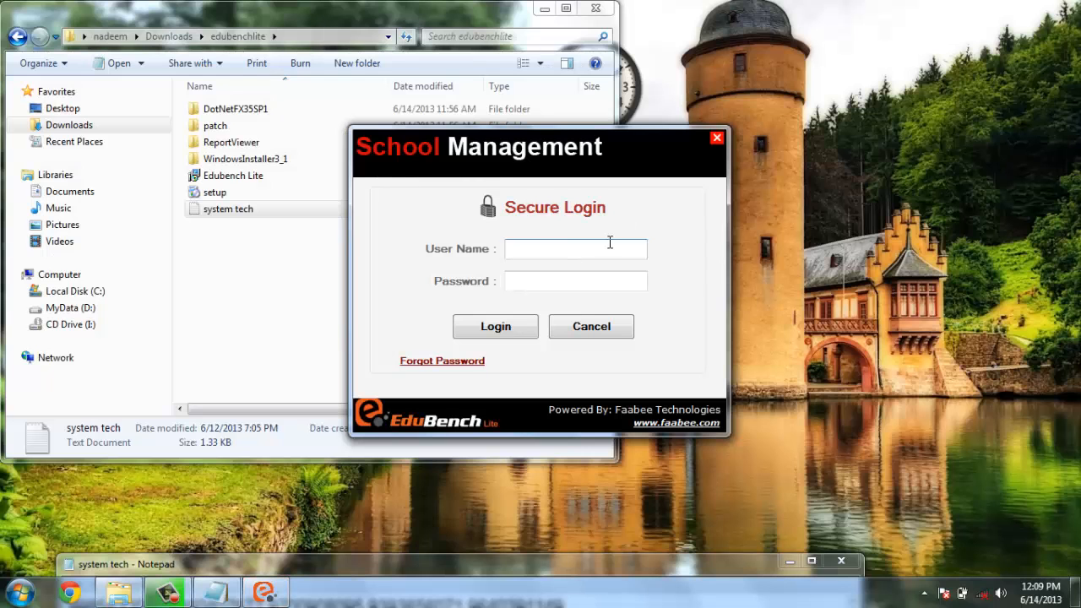
text(admin)
key(Tab)
text(ad)
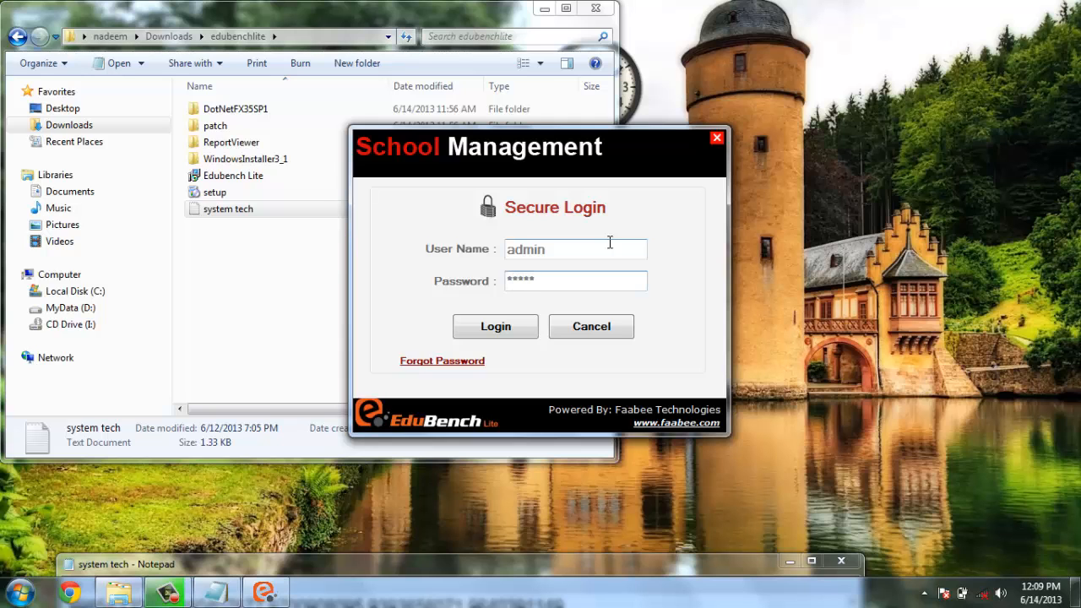
text(min)
click(496, 327)
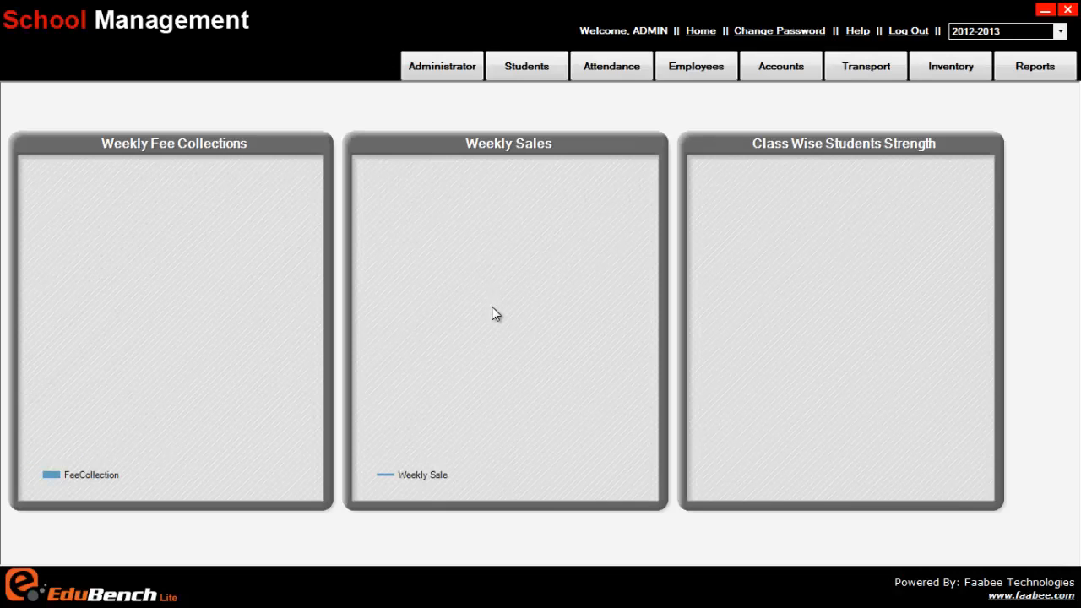
Open the form for adding a user and fill in the new user's name and mobile number
click(443, 66)
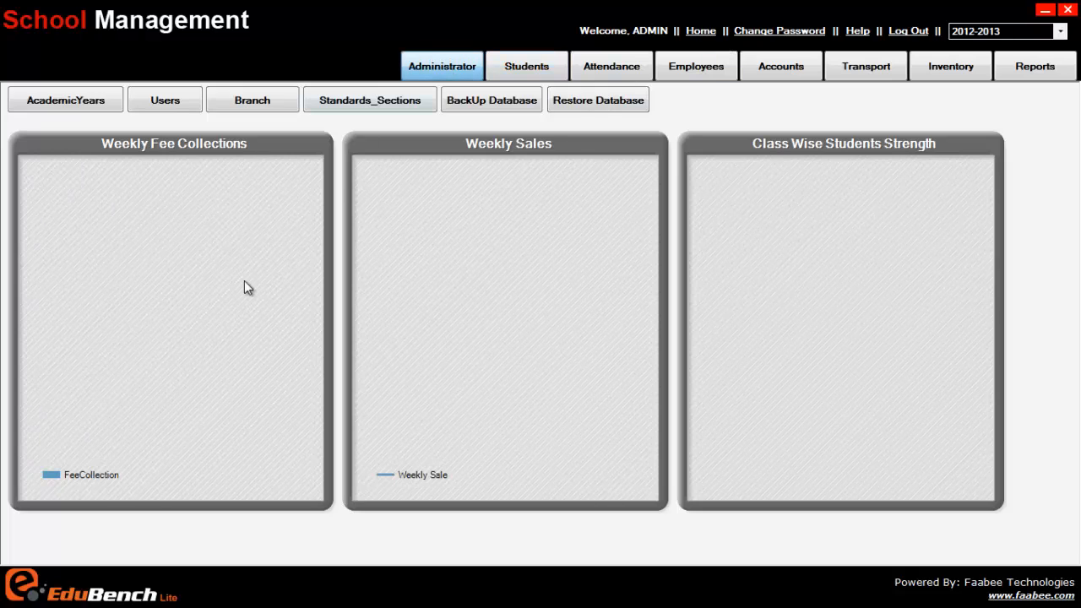
click(175, 109)
click(149, 140)
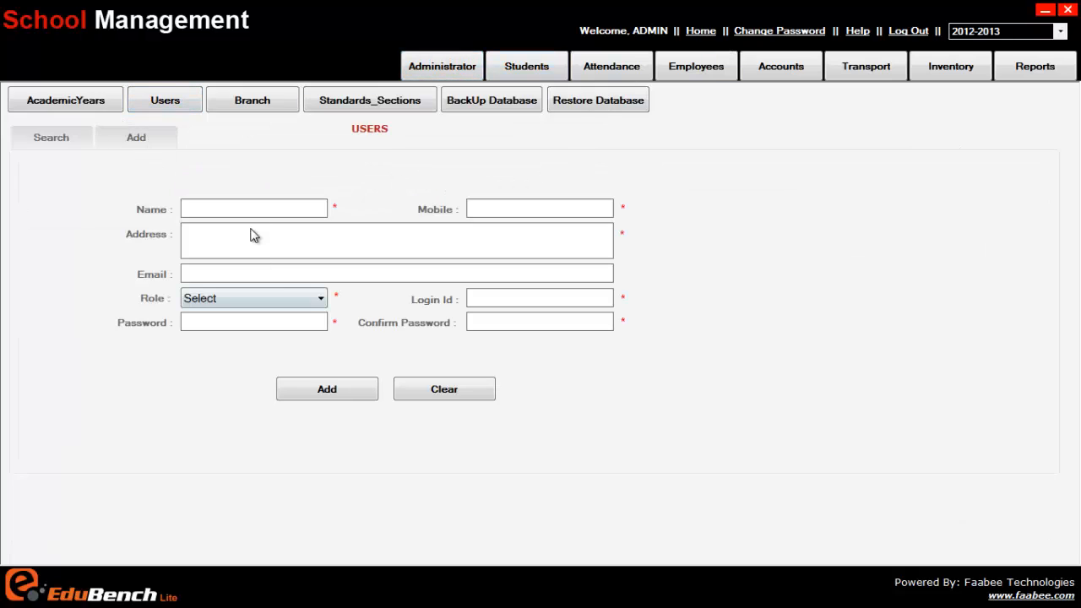
click(251, 208)
text(ahm)
text(5)
Fill in the new user's postal address
click(234, 242)
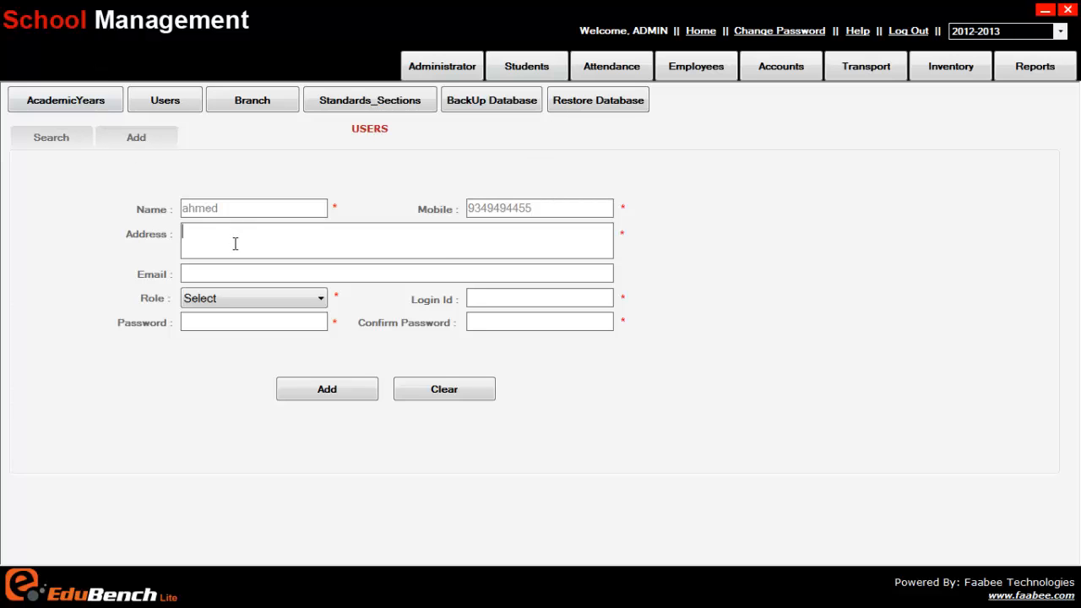
right_click(234, 244)
click(272, 313)
drag(296, 237, 73, 234)
text(120-3-42-)
drag(285, 232, 233, 234)
text(malle)
Fill in the new user's e-mail address and set the role to Data Entry
click(261, 272)
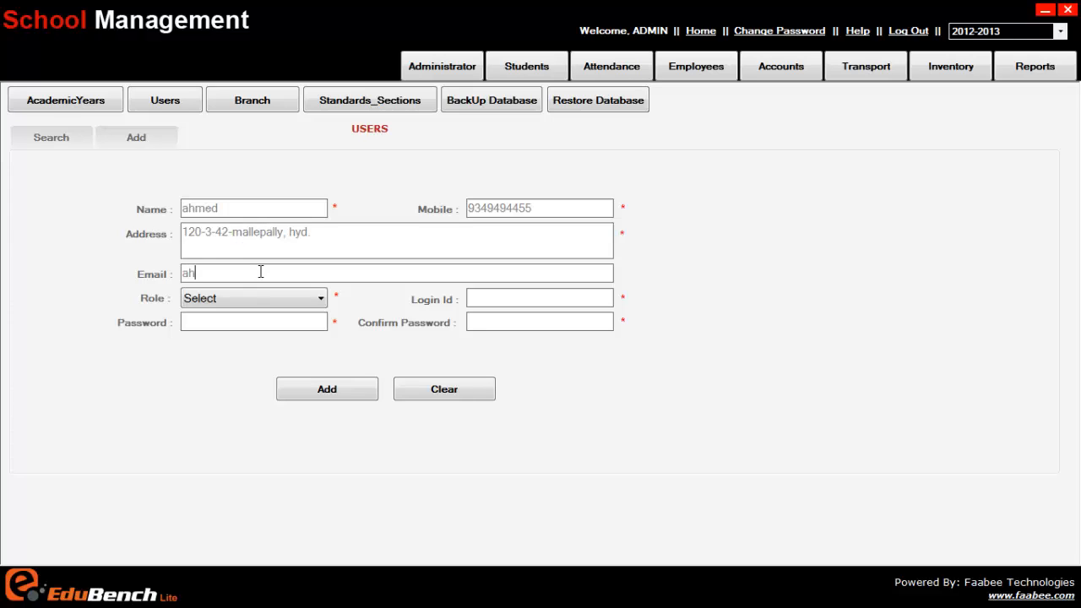
key(Tab)
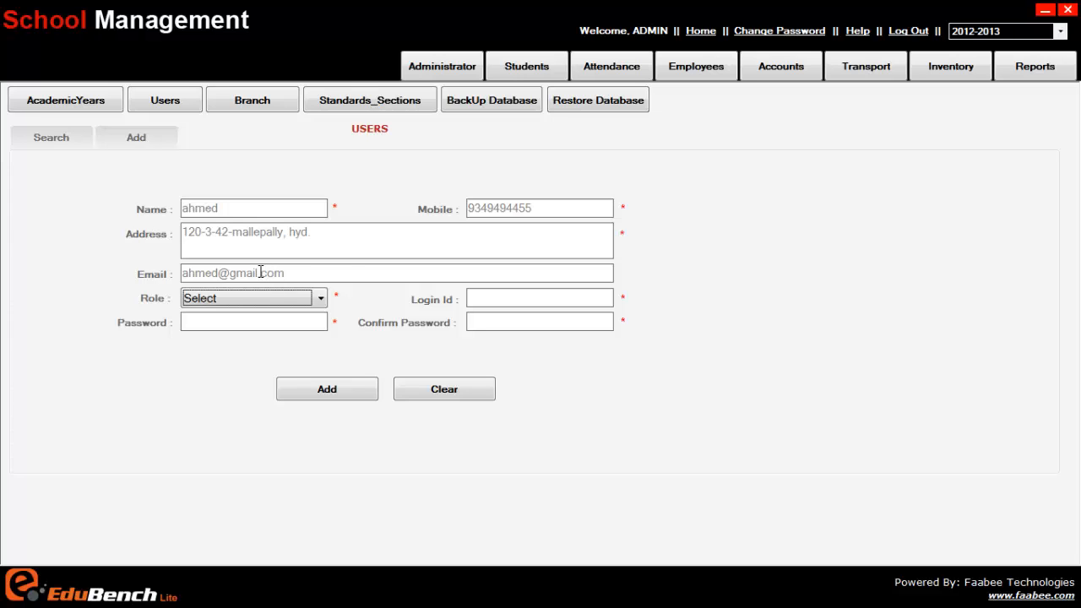
click(282, 299)
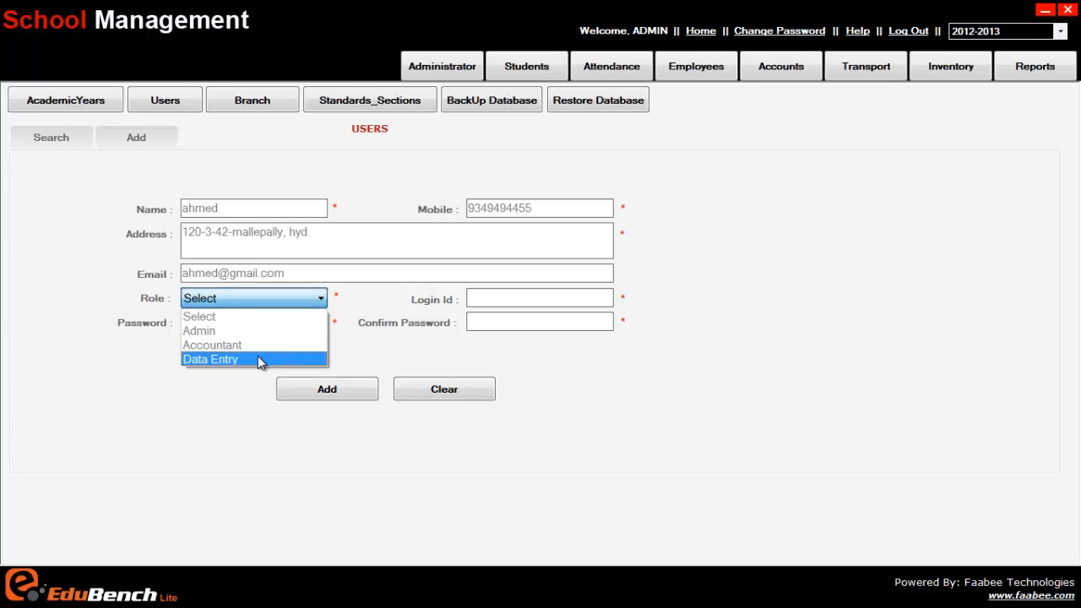
click(258, 359)
Enter the new user's login ID, password and password confirmation, and add the user record
click(265, 324)
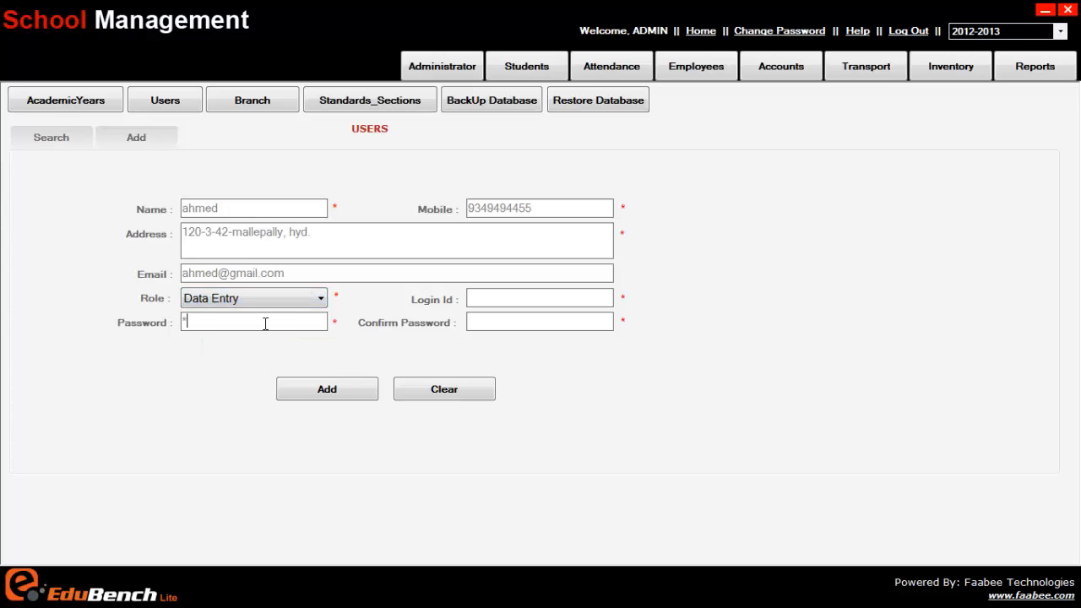
click(512, 295)
text(ahmed)
click(522, 317)
text(****)
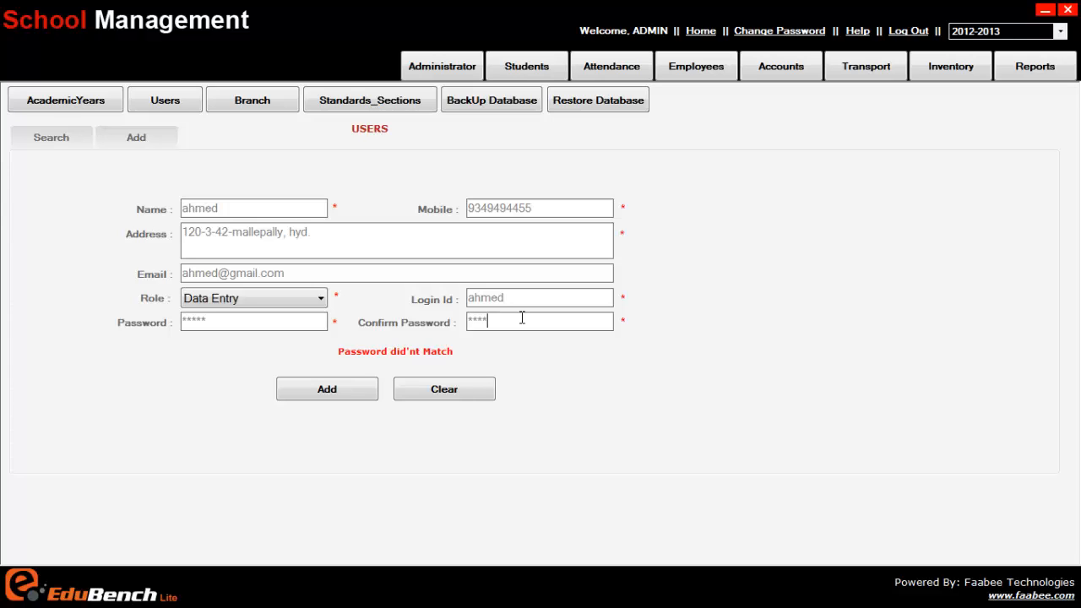
text(*)
click(357, 392)
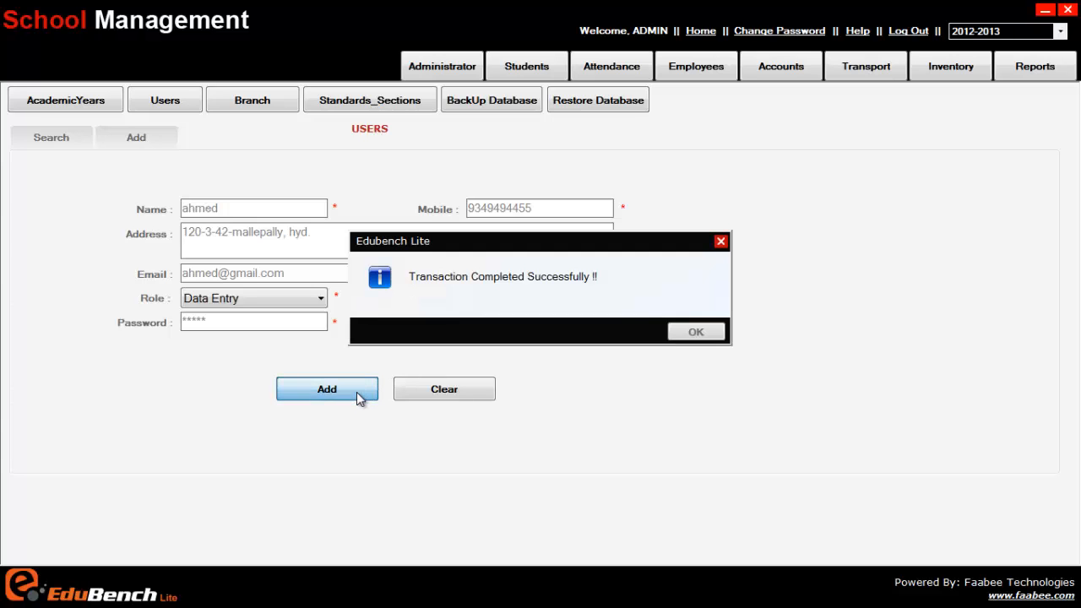
click(698, 332)
List all user records by searching without a name or role filter
click(65, 140)
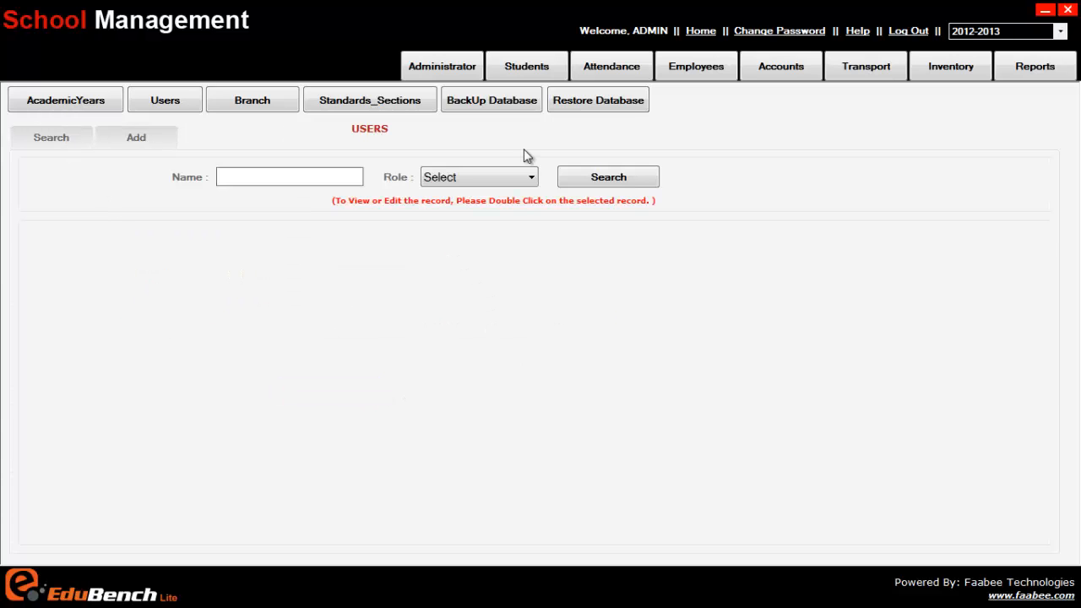
click(625, 180)
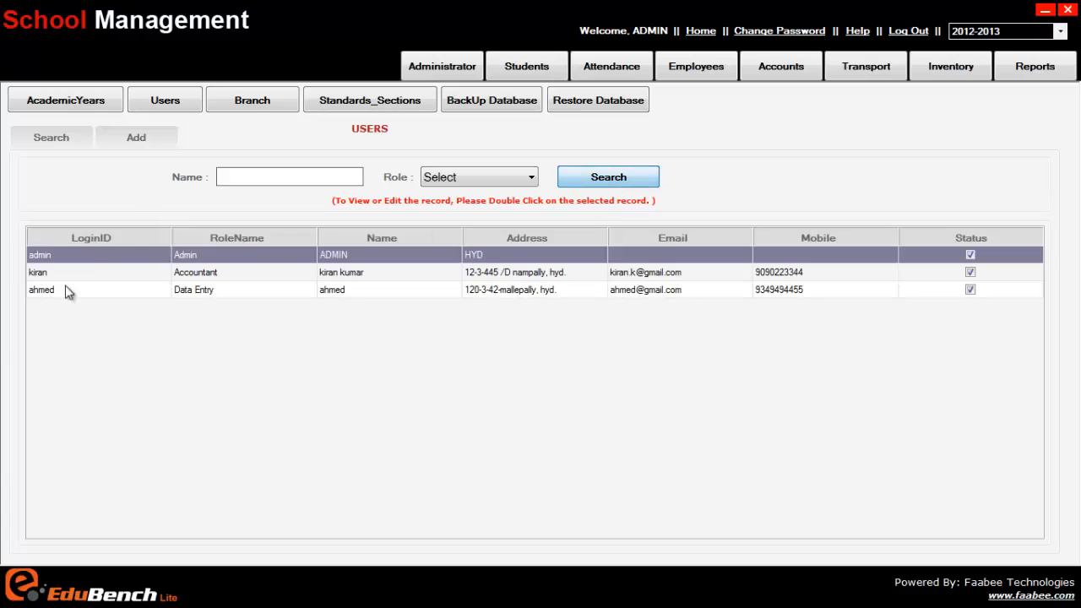
click(612, 182)
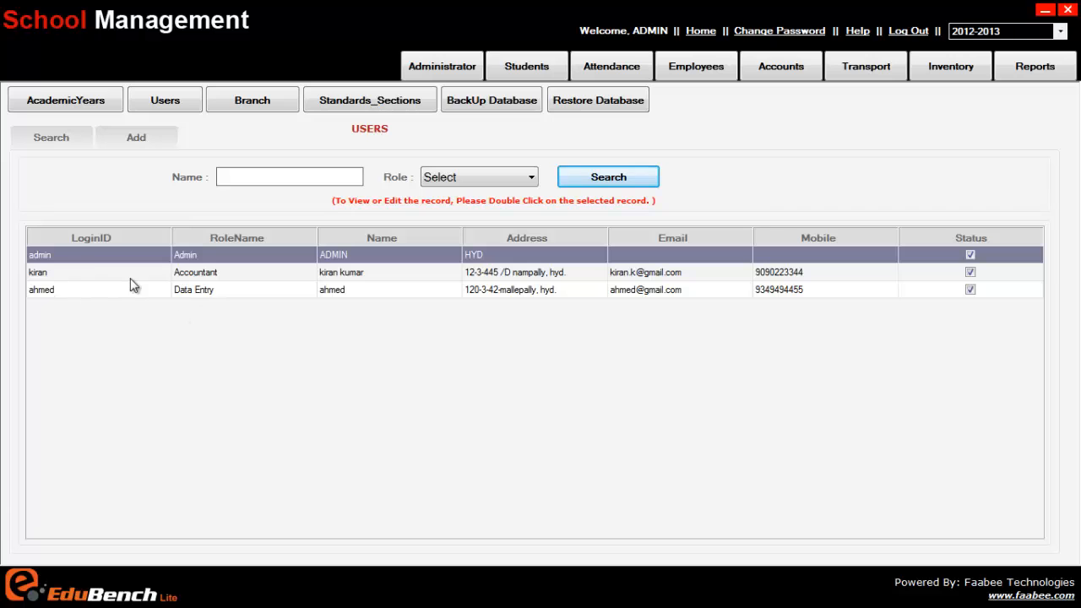
Log out of the administrator account and sign in with the data entry user's login ID and password
click(921, 34)
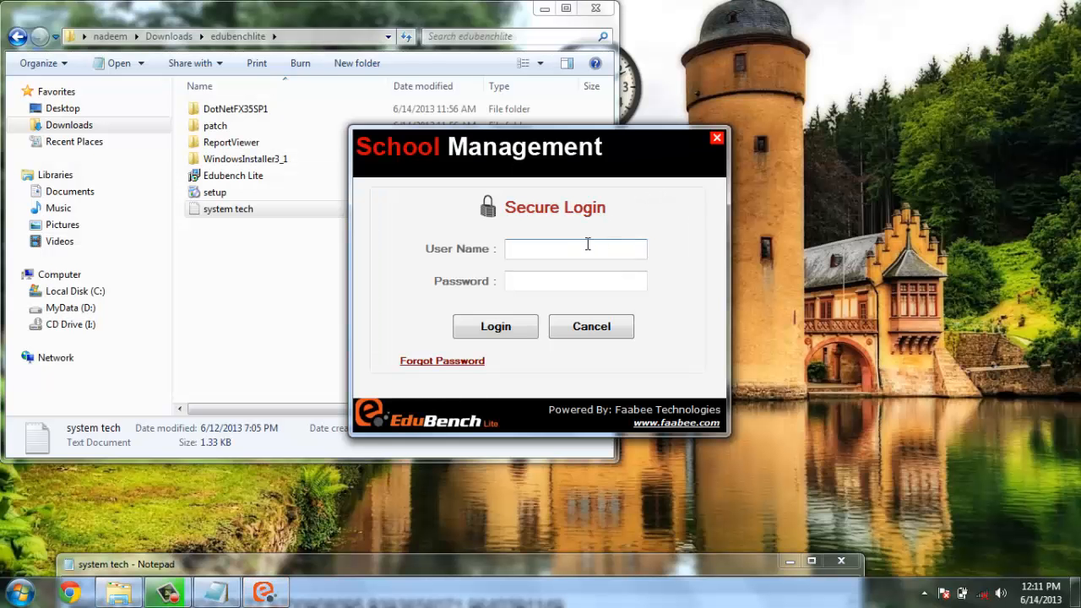
text(ahmed)
key(Tab)
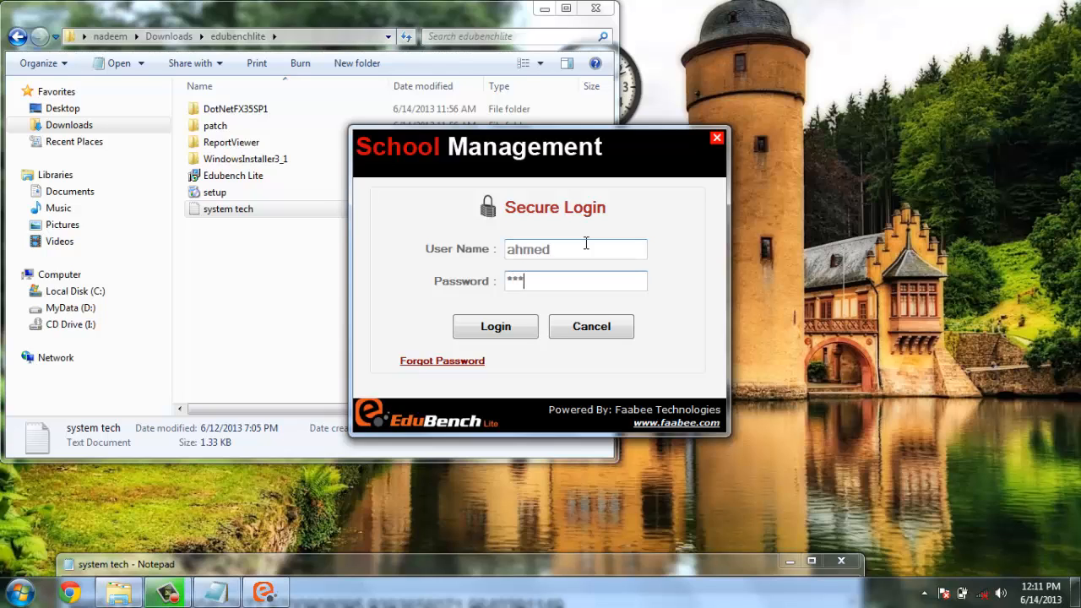
click(503, 327)
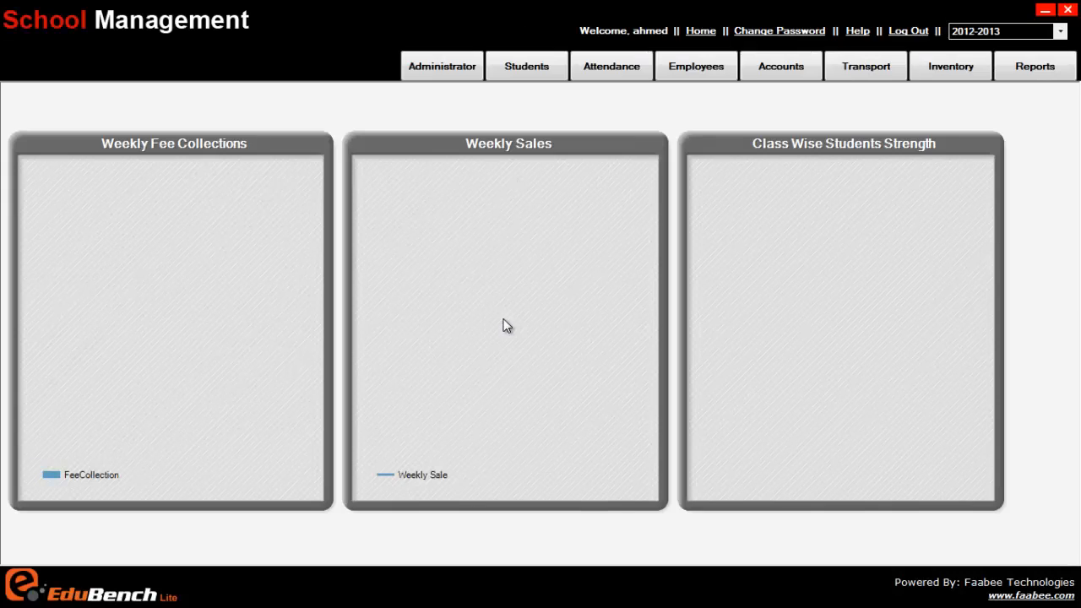
Check the data entry user's access to the Administrator and Students modules, dismissing the message
click(446, 68)
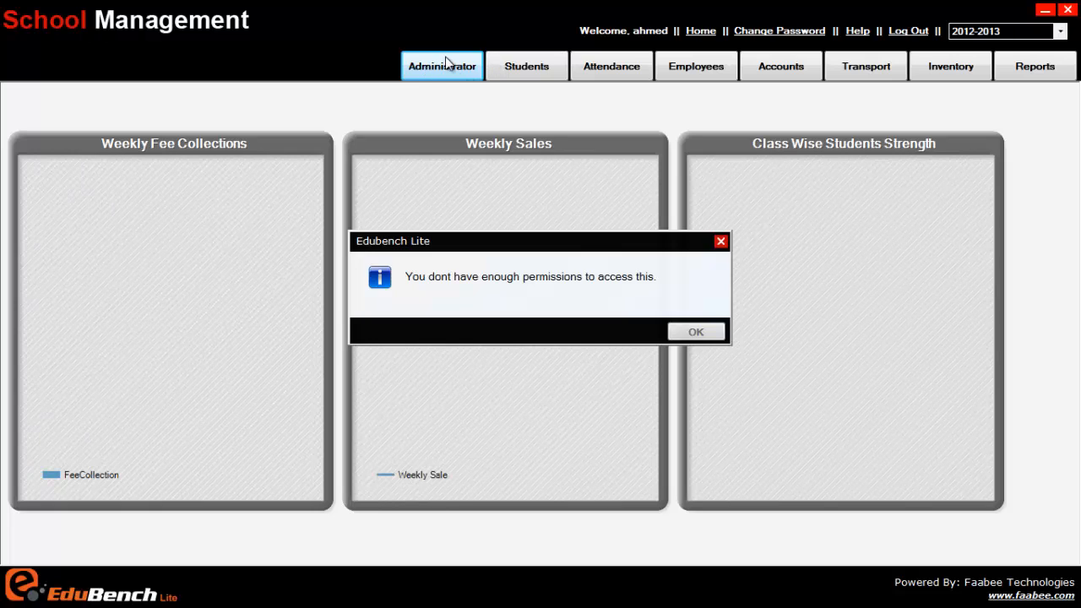
click(699, 331)
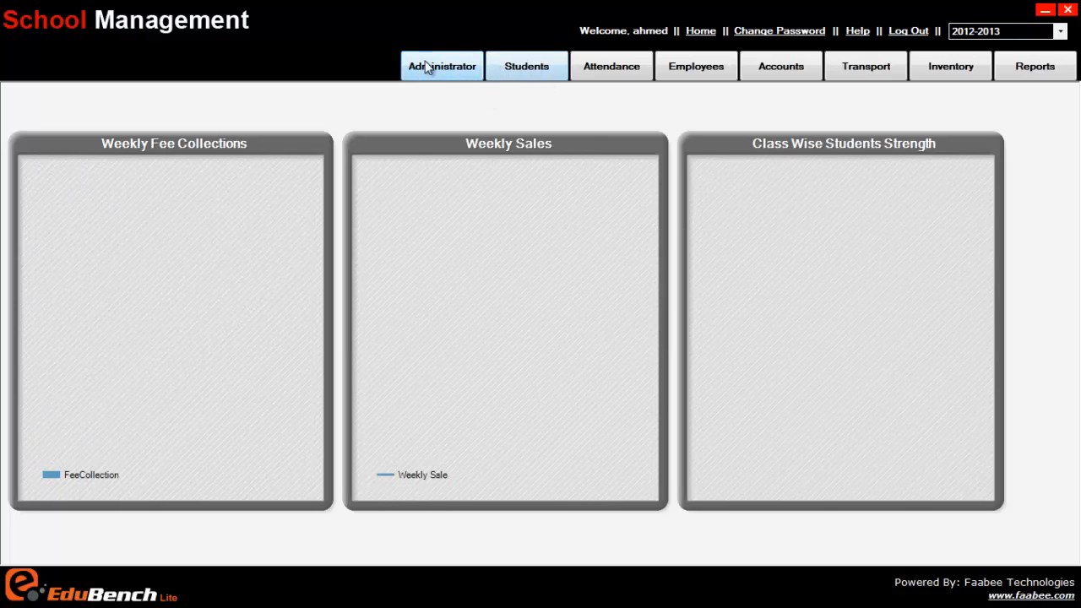
click(532, 76)
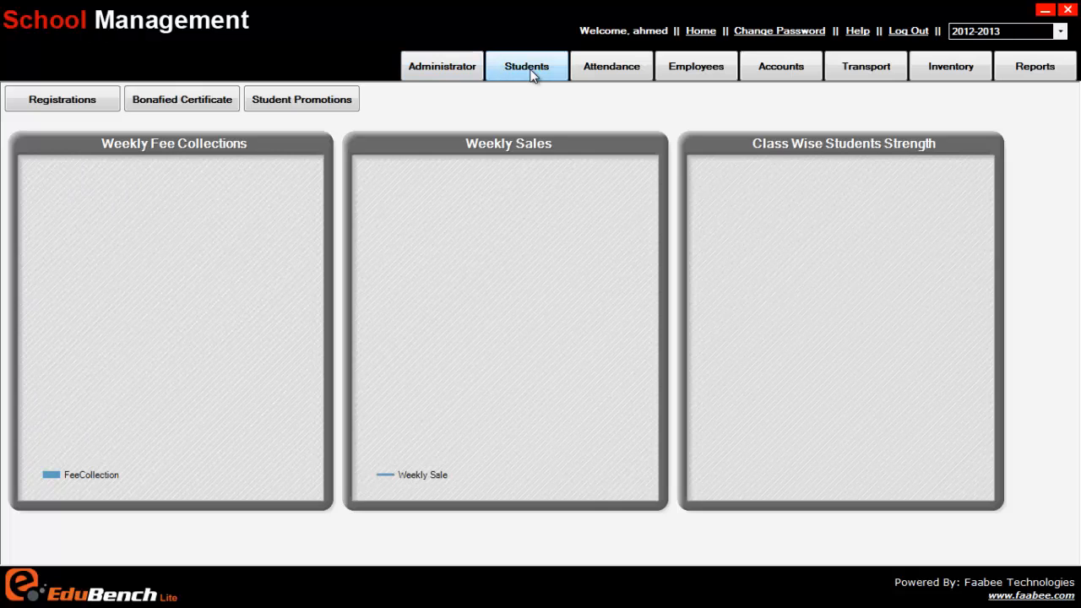
Open the student registrations, confirm the initial enrollment number, and view the blank form for adding a student
click(84, 106)
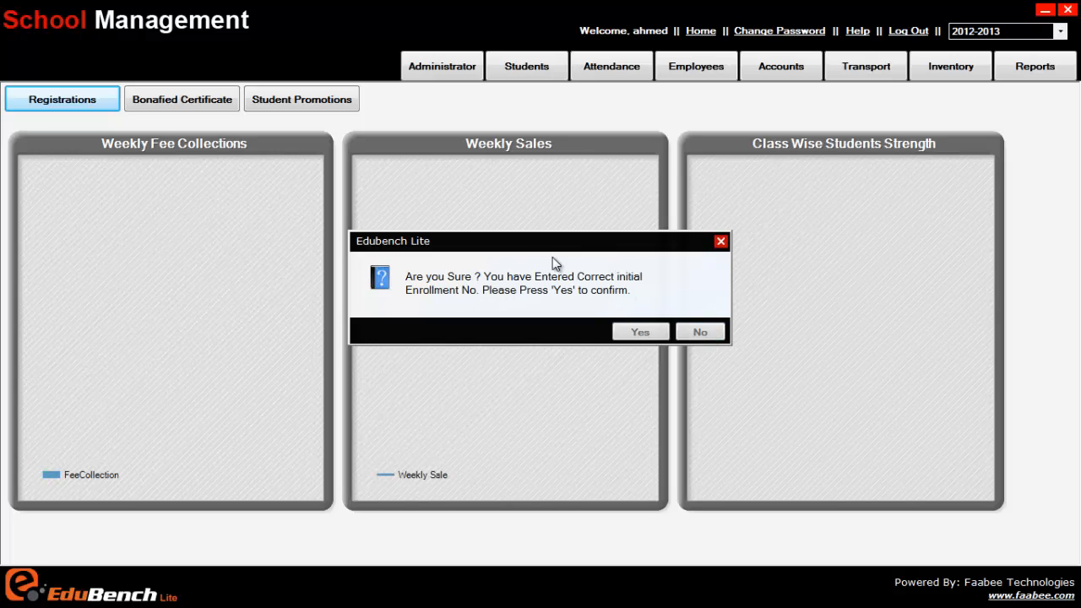
click(644, 332)
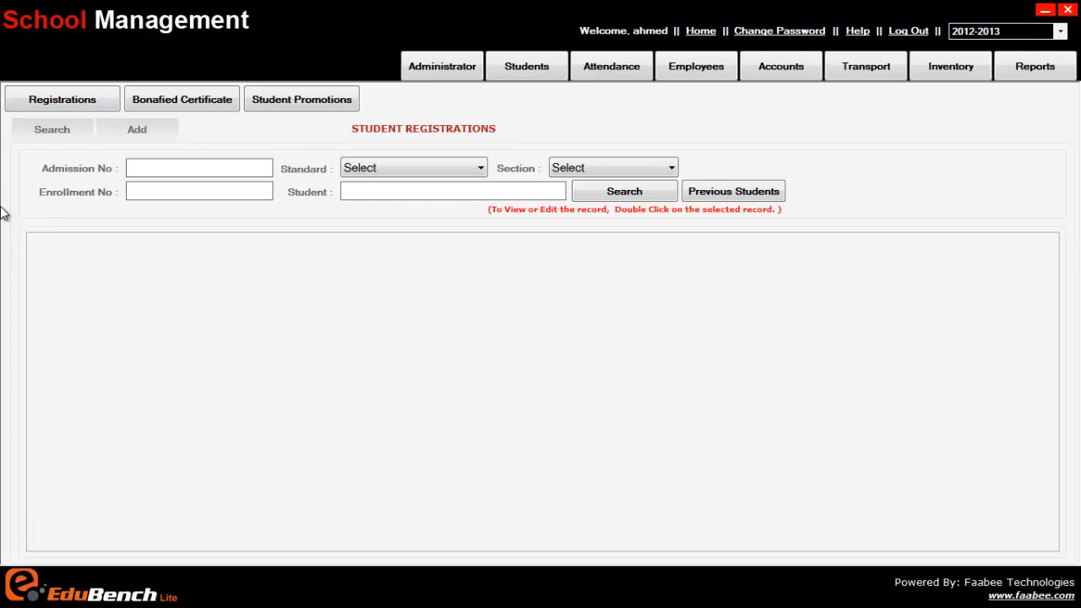
click(140, 129)
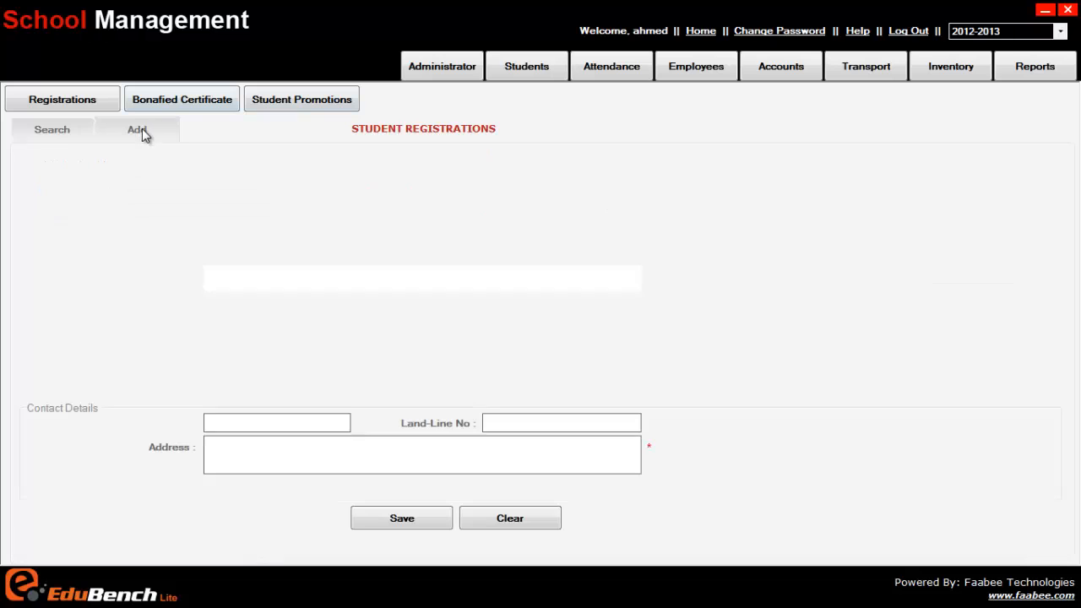
Check the data entry user's access to Bonafied Certificate and Student Promotions, dismissing each message
click(220, 101)
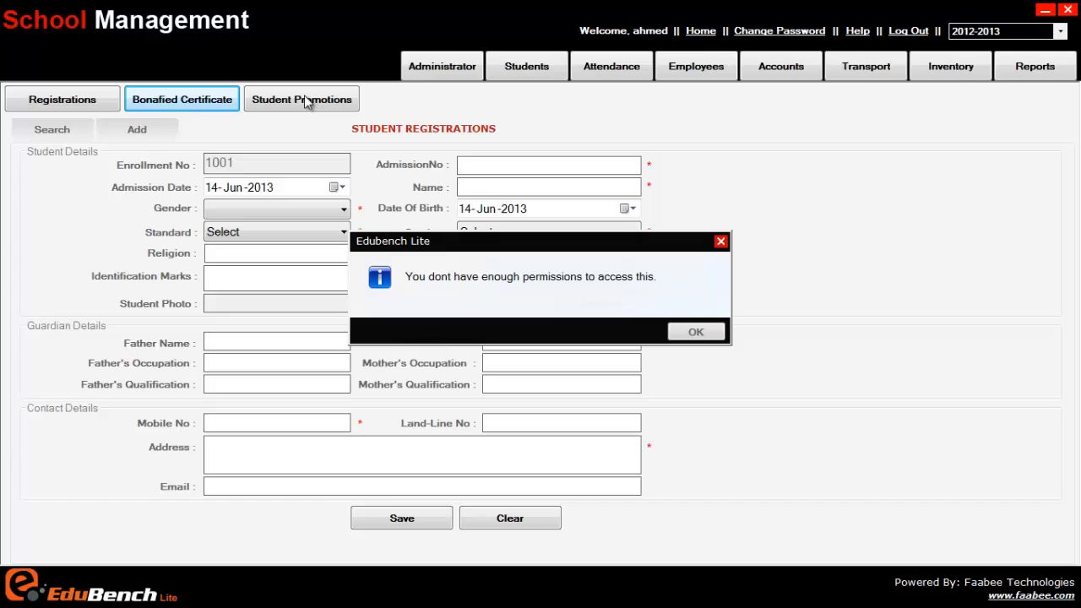
click(695, 332)
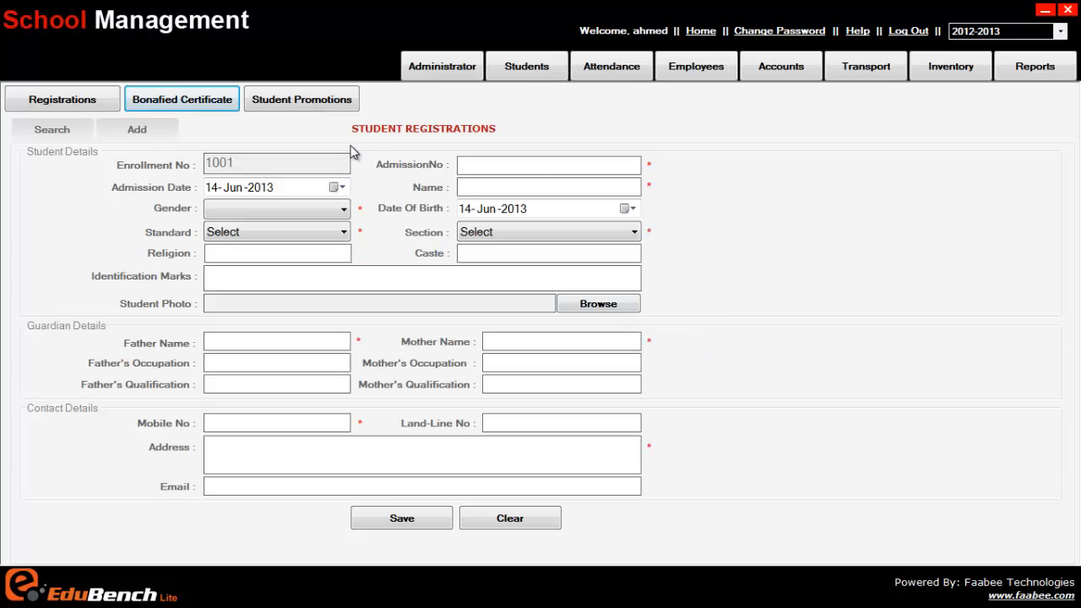
click(311, 108)
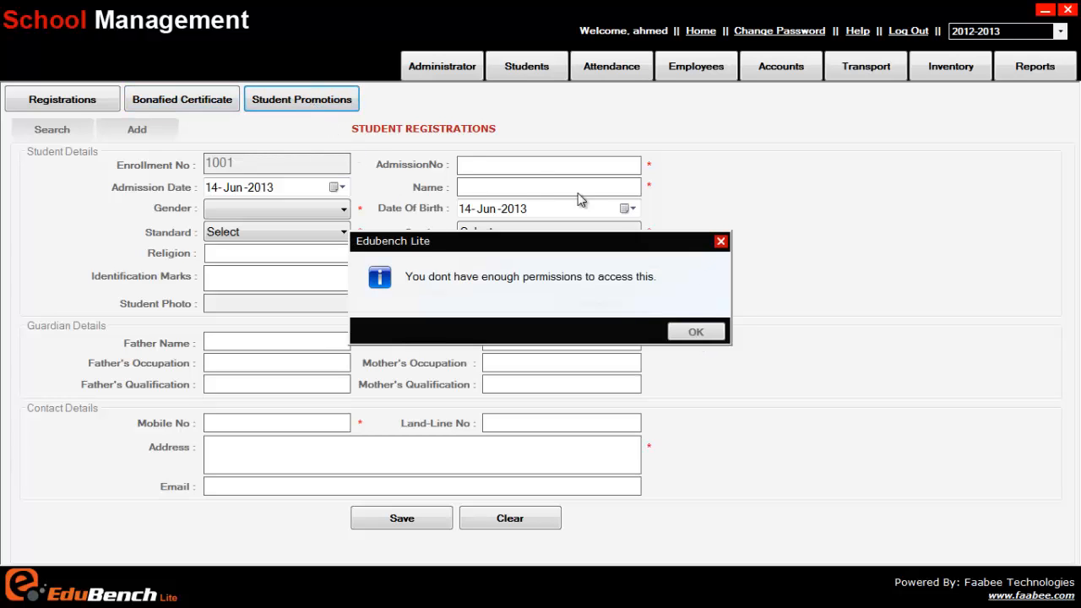
click(698, 329)
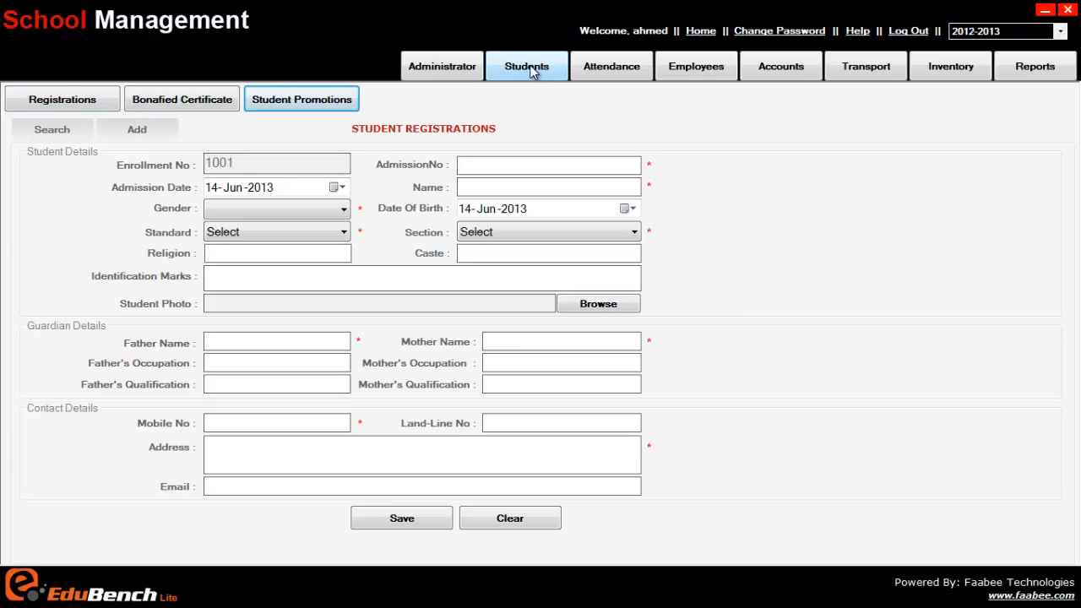
click(69, 103)
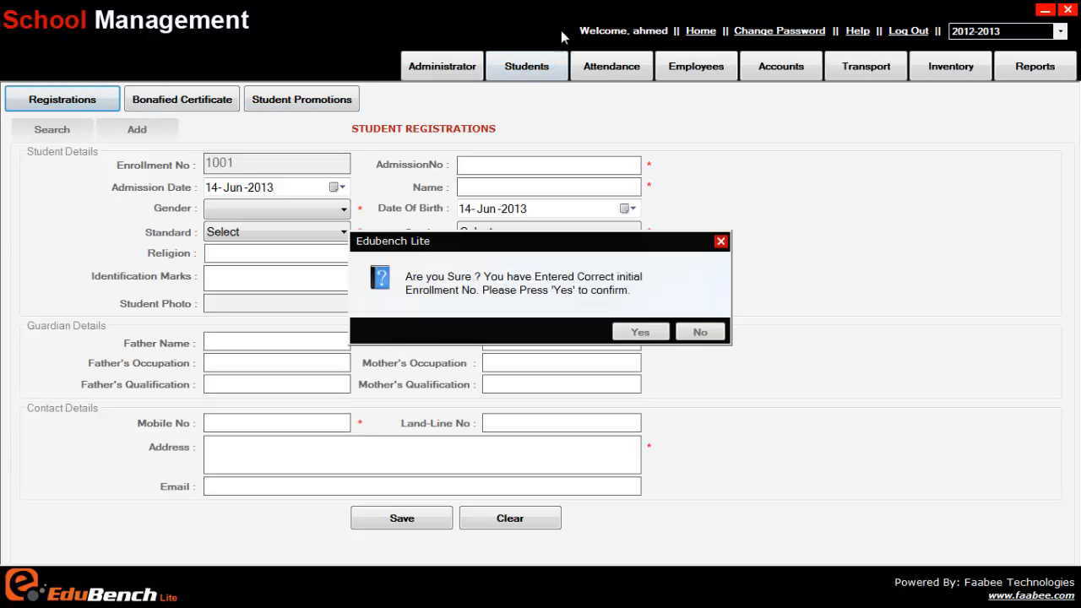
click(706, 332)
click(79, 103)
click(721, 242)
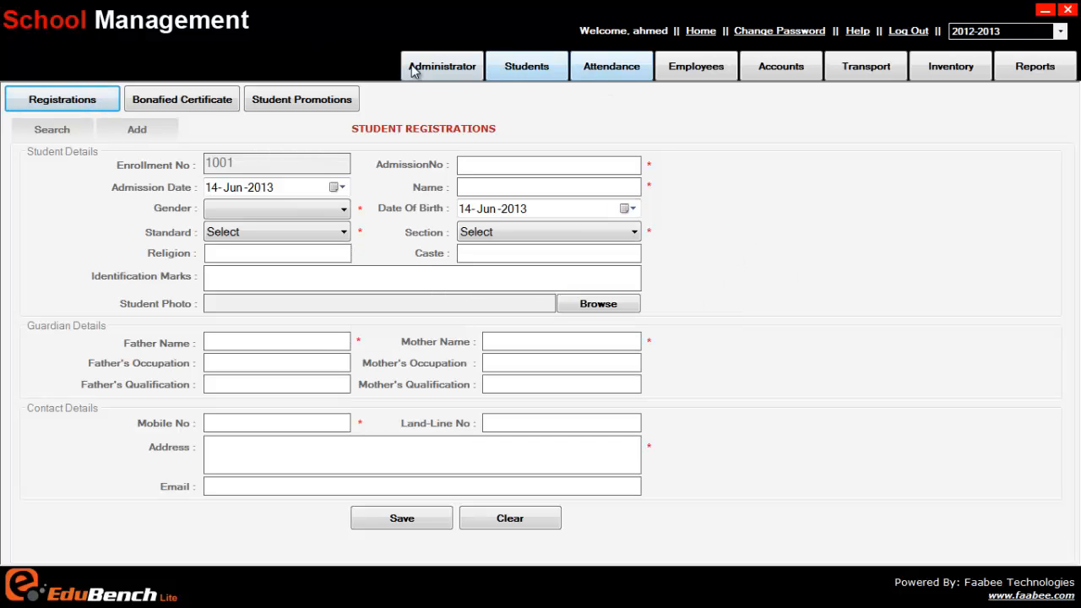
Check the data entry user's access to the Administrator, Attendance and Employees modules, dismissing each message
click(524, 73)
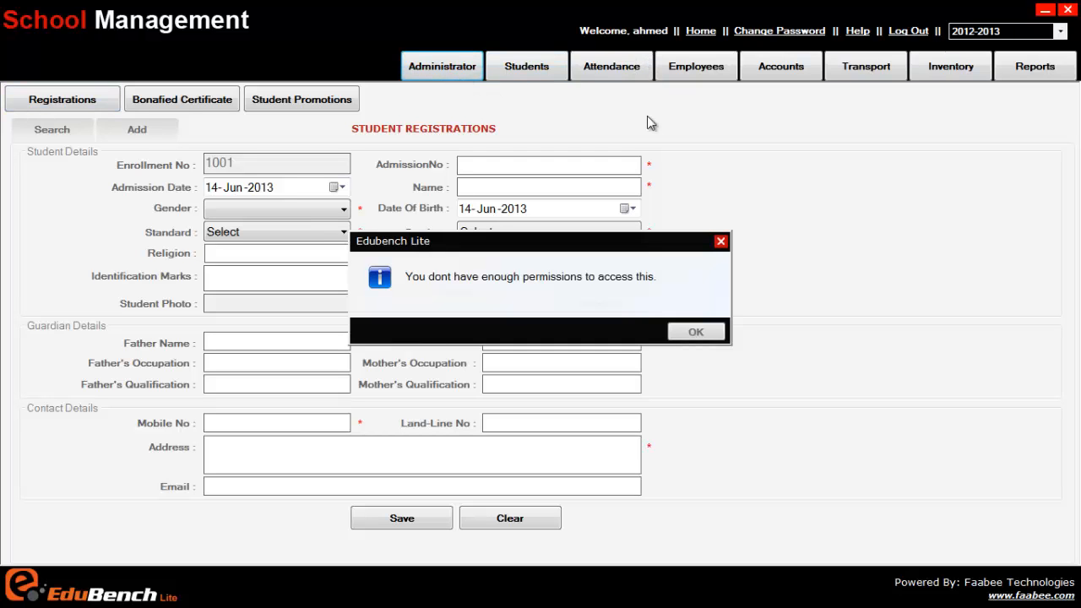
click(698, 332)
click(621, 69)
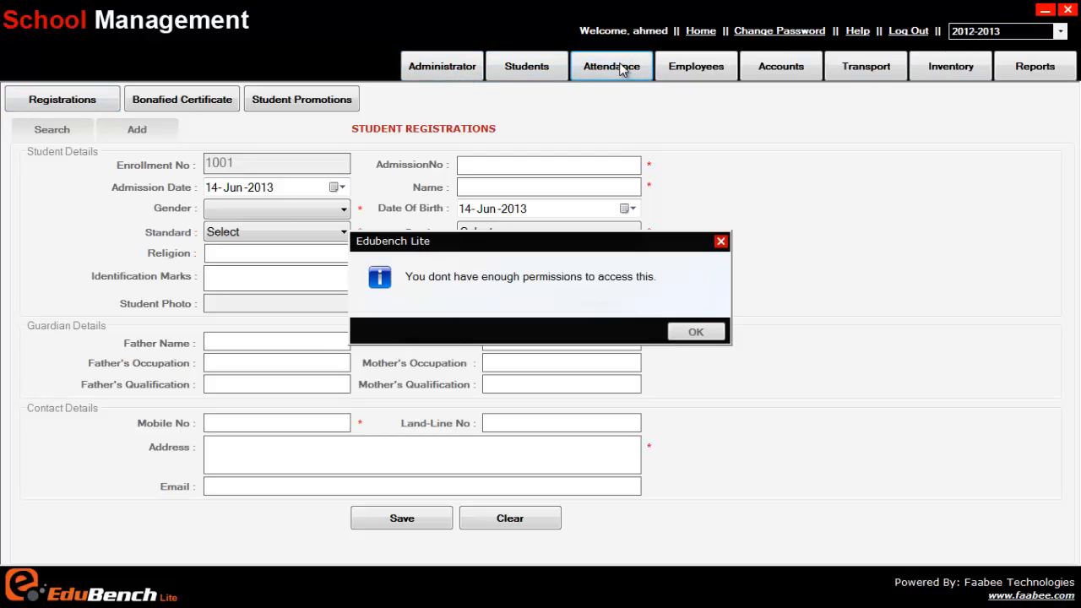
click(716, 333)
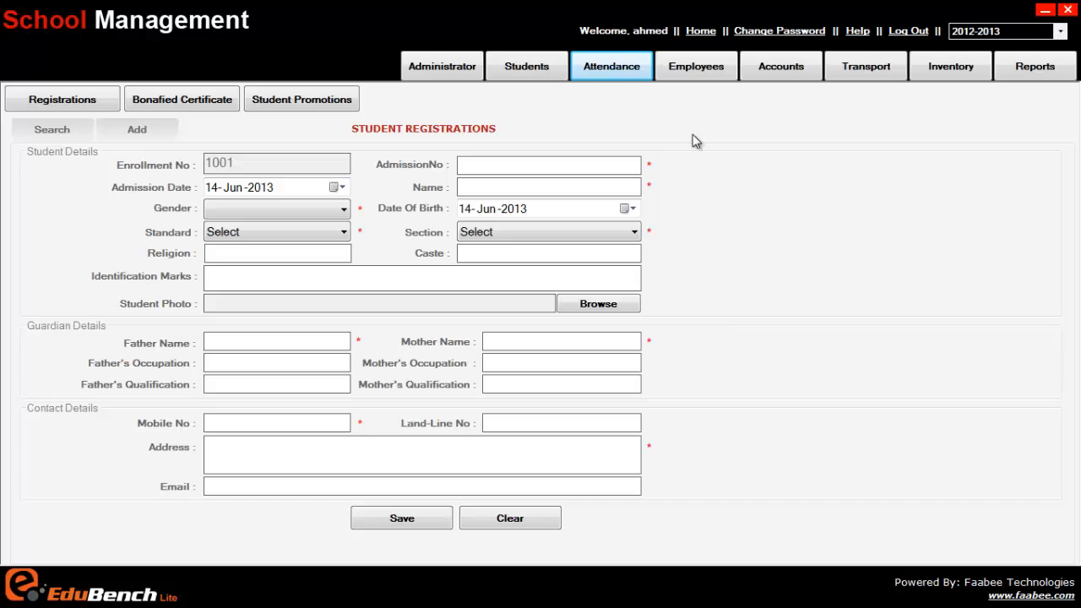
click(698, 68)
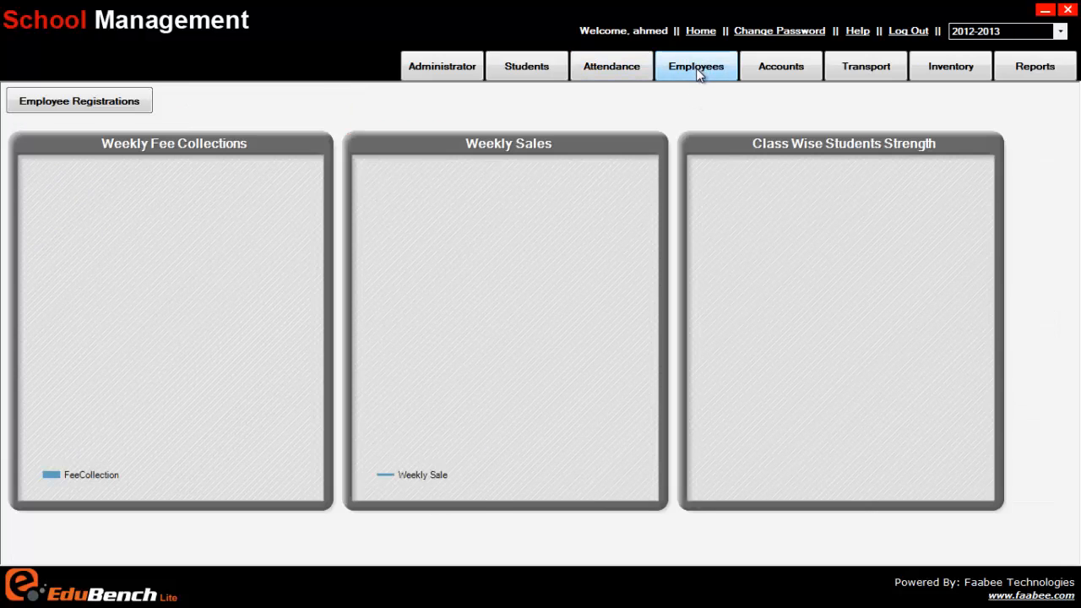
Open the employee registrations and check the data entry user's access to the Accounts module, dismissing the message
click(105, 105)
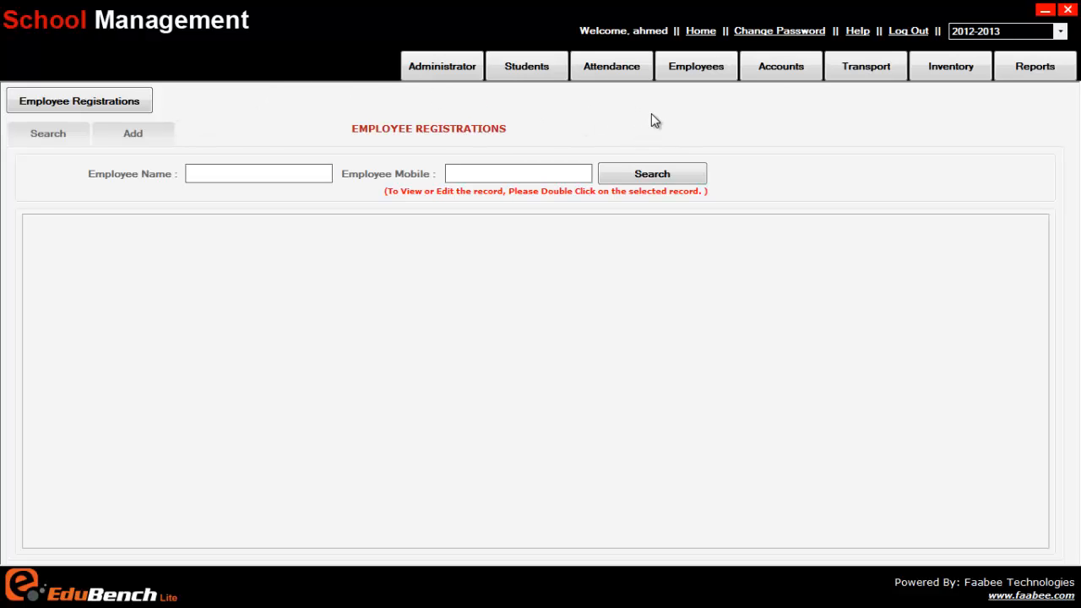
click(777, 72)
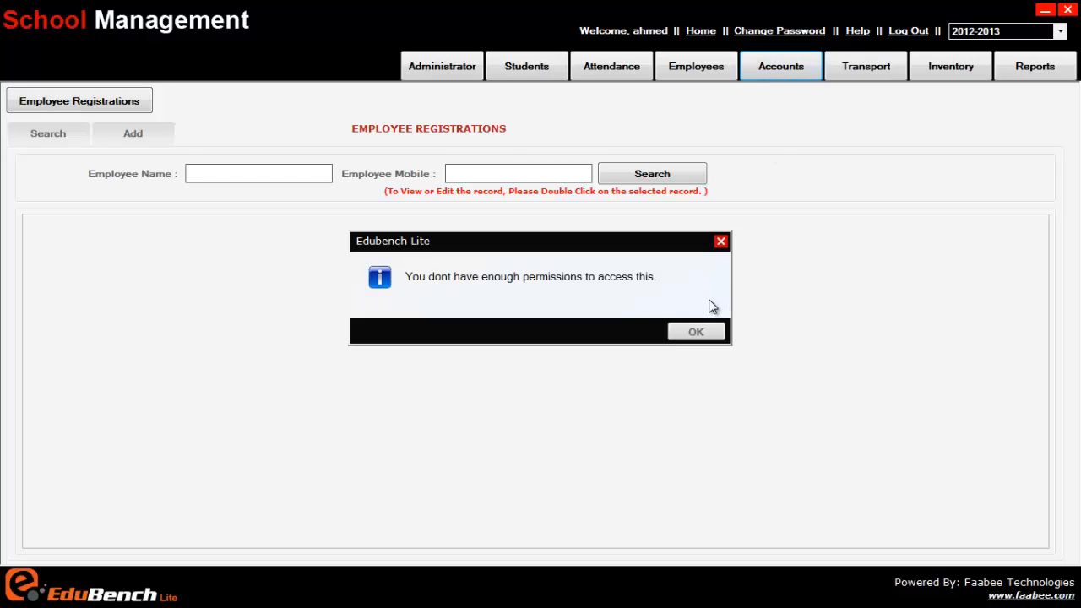
click(694, 334)
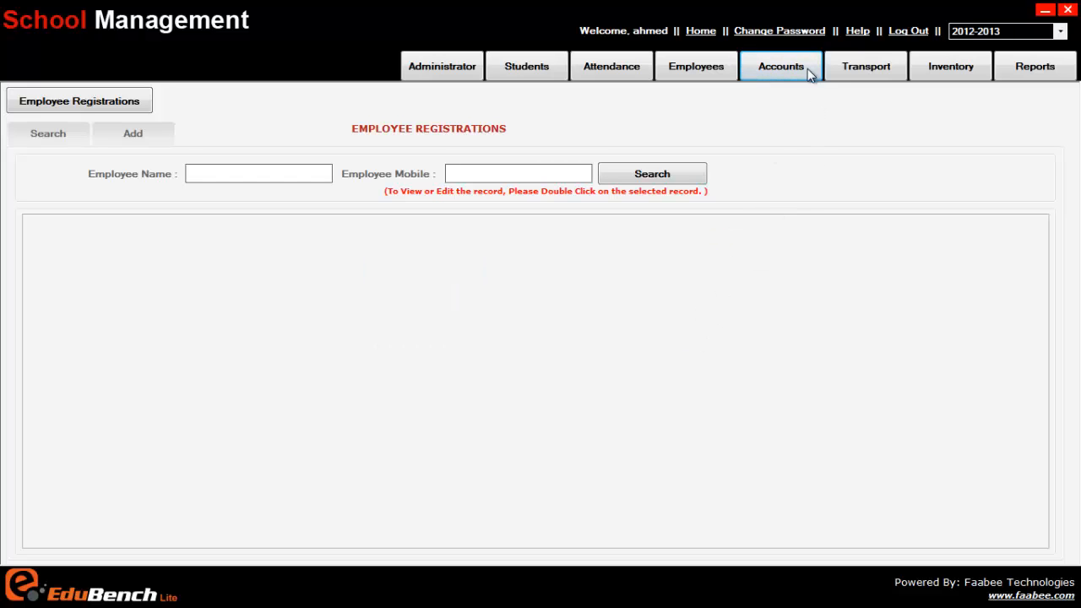
Check the data entry user's access to Driver Master, Route and Vehicle, and Student Vehicle in the Transport module, dismissing each message
click(880, 71)
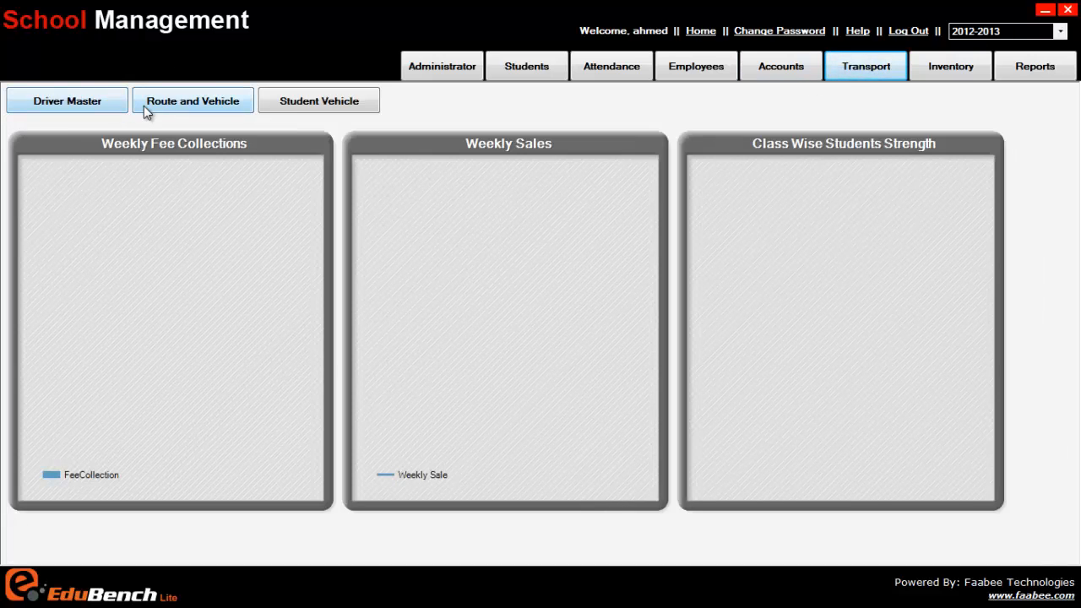
click(100, 103)
click(178, 101)
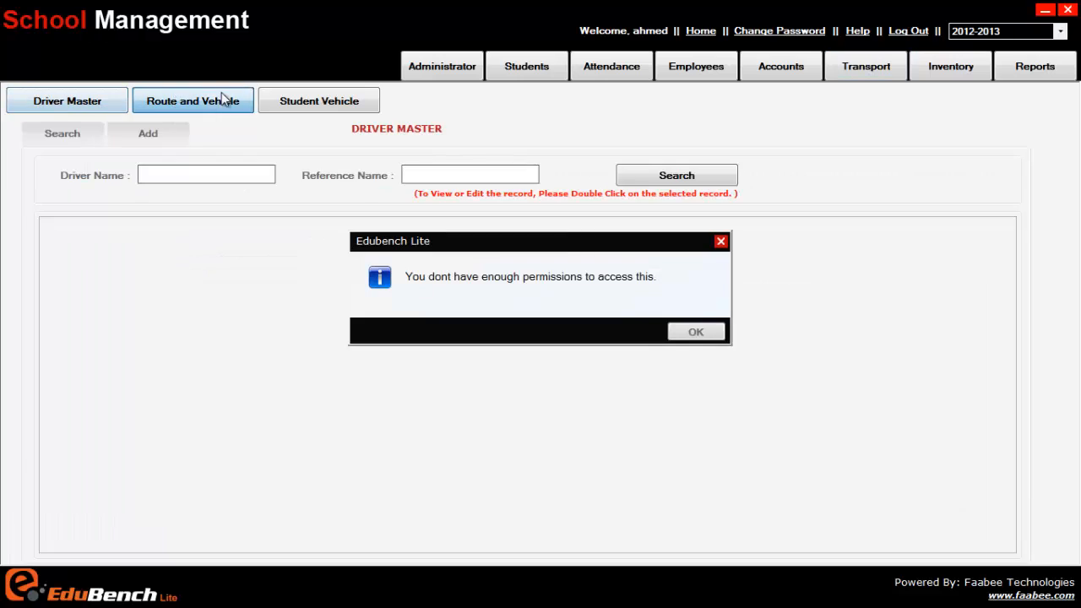
click(697, 332)
click(329, 105)
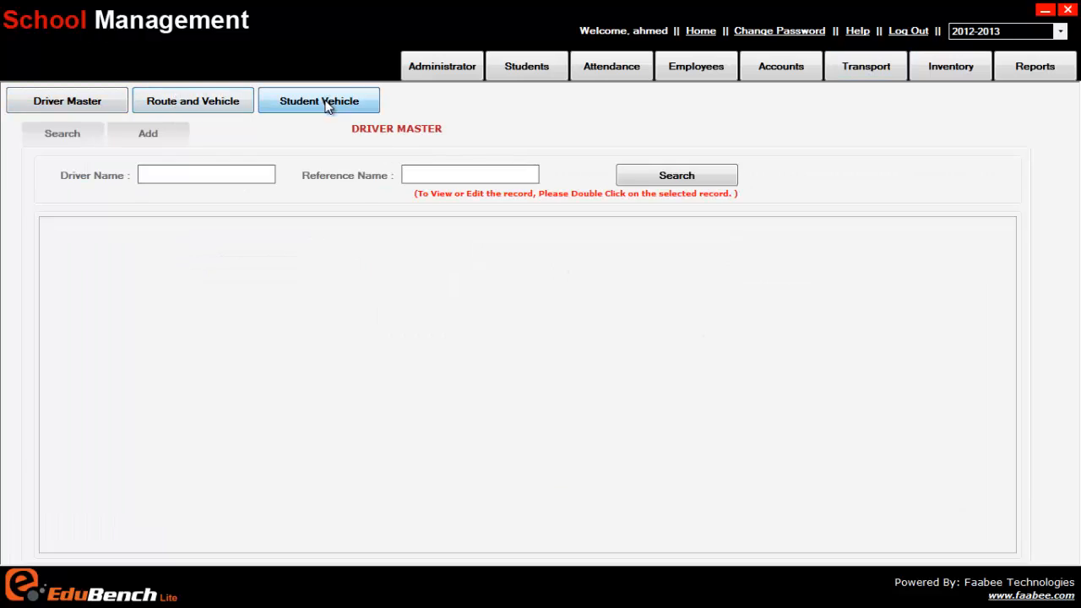
click(695, 332)
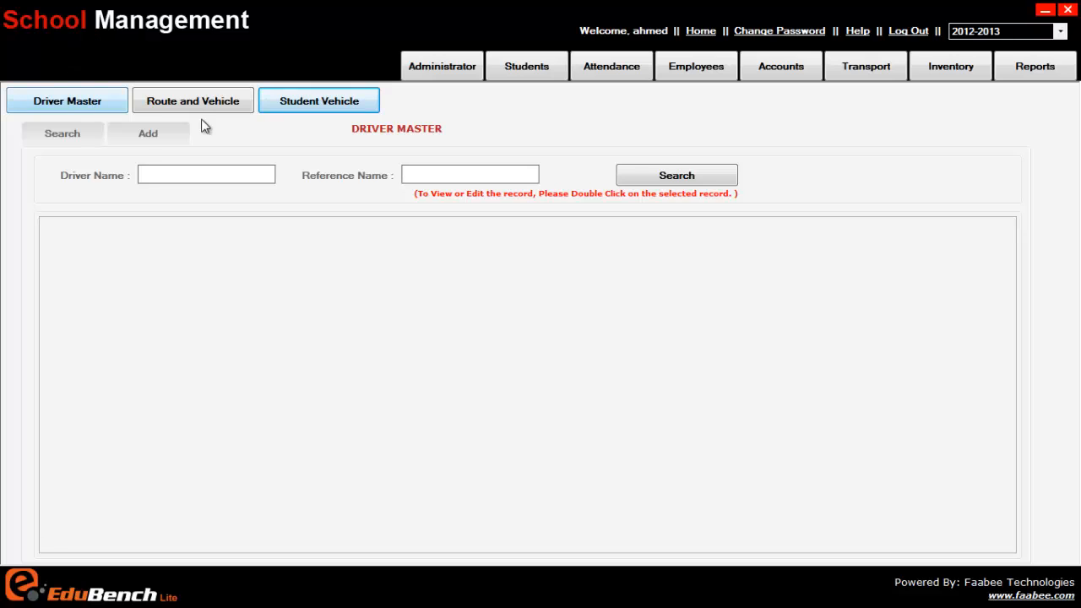
Check the data entry user's access to the Inventory and Reports modules, dismissing each message
click(937, 73)
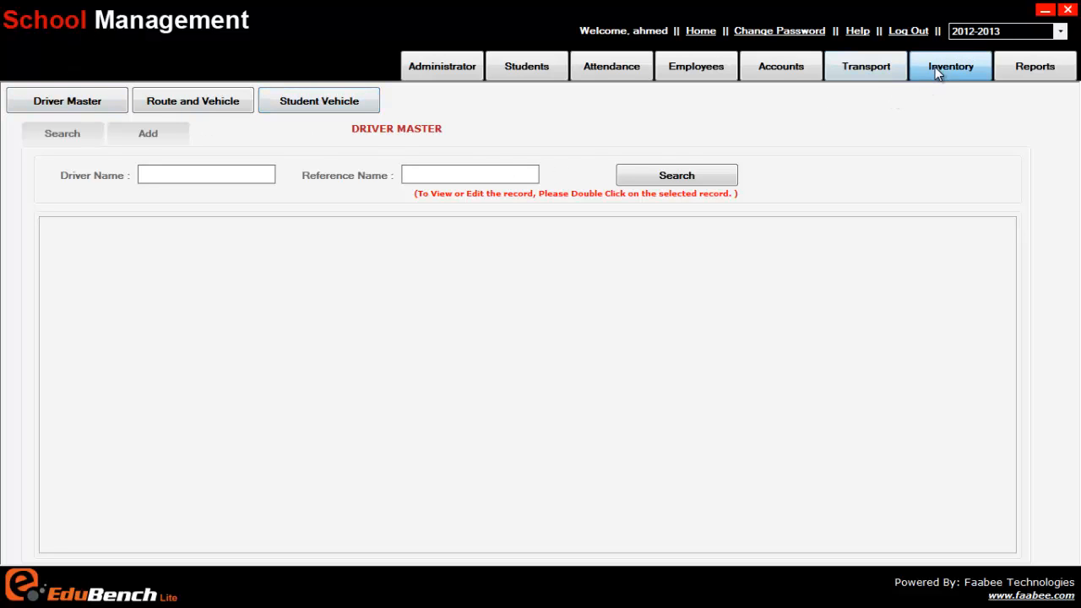
click(696, 332)
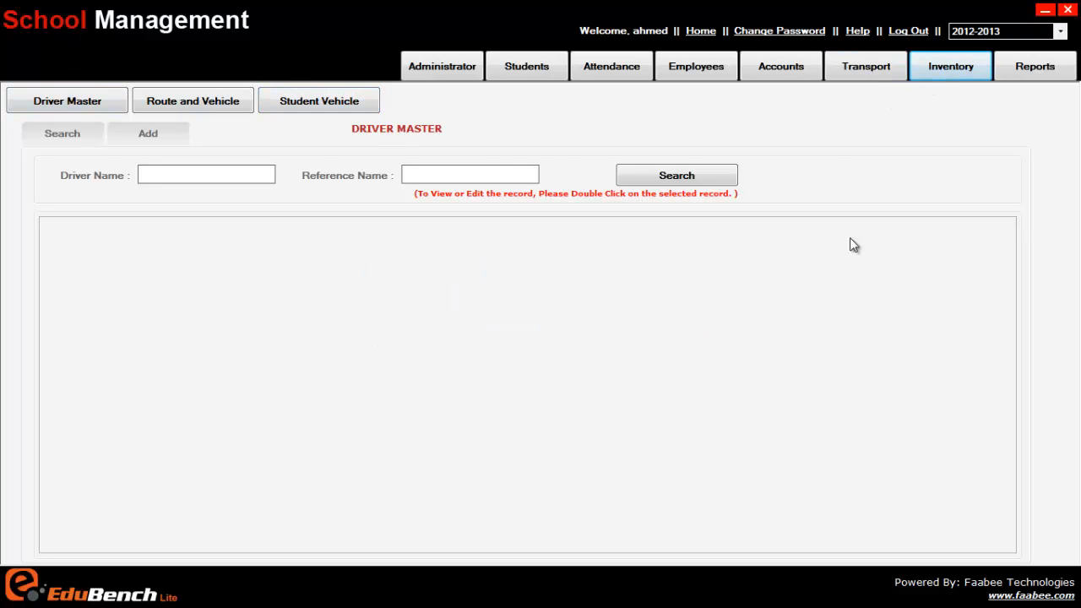
click(1019, 66)
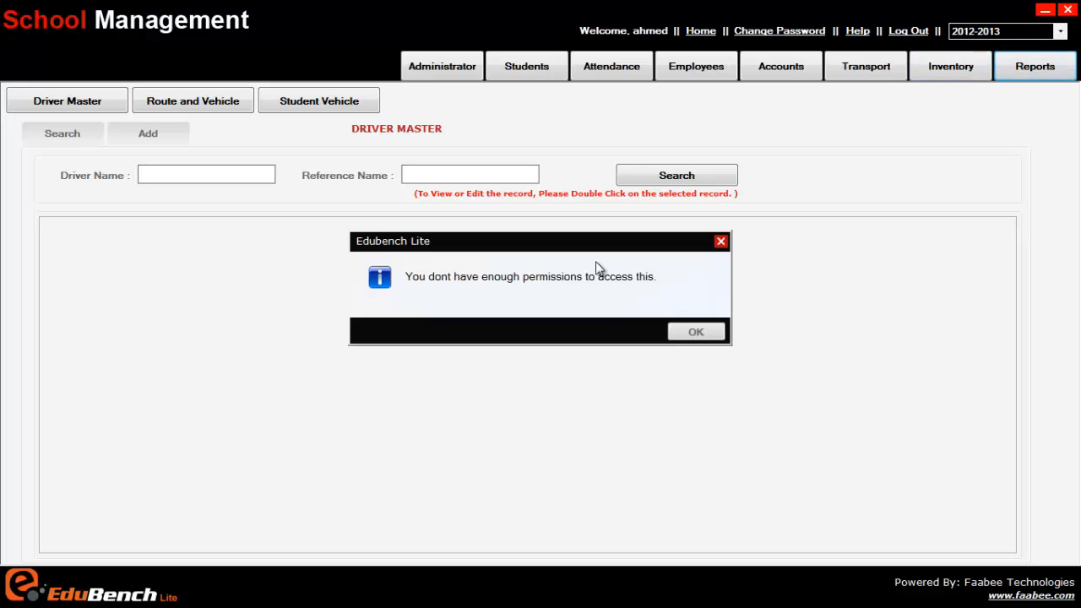
click(713, 332)
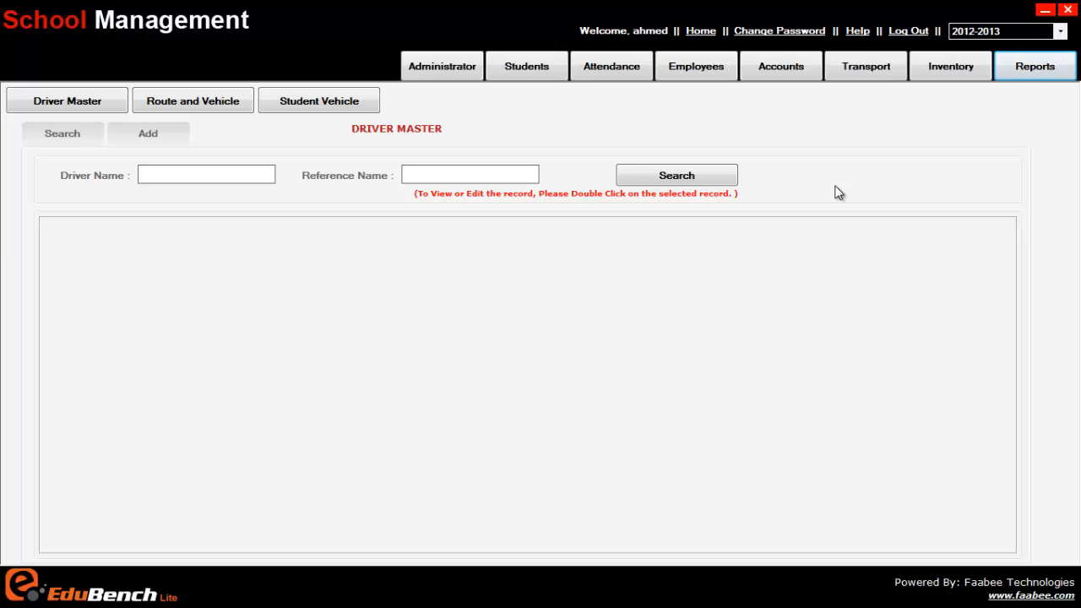
Log out and retrieve the data entry user's forgotten password with their login ID, returning to the login form
click(908, 30)
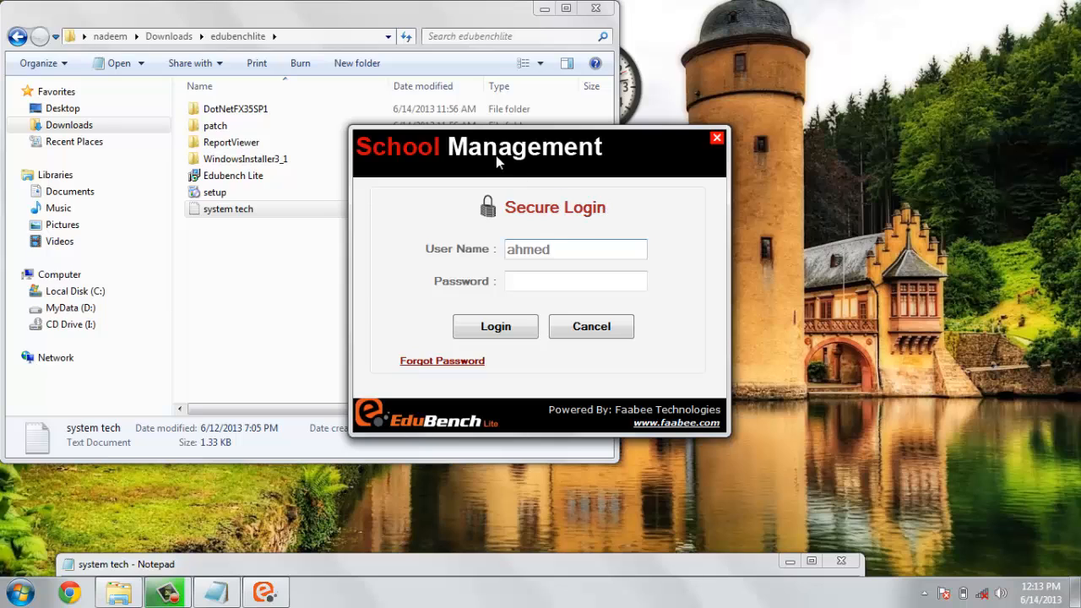
click(433, 362)
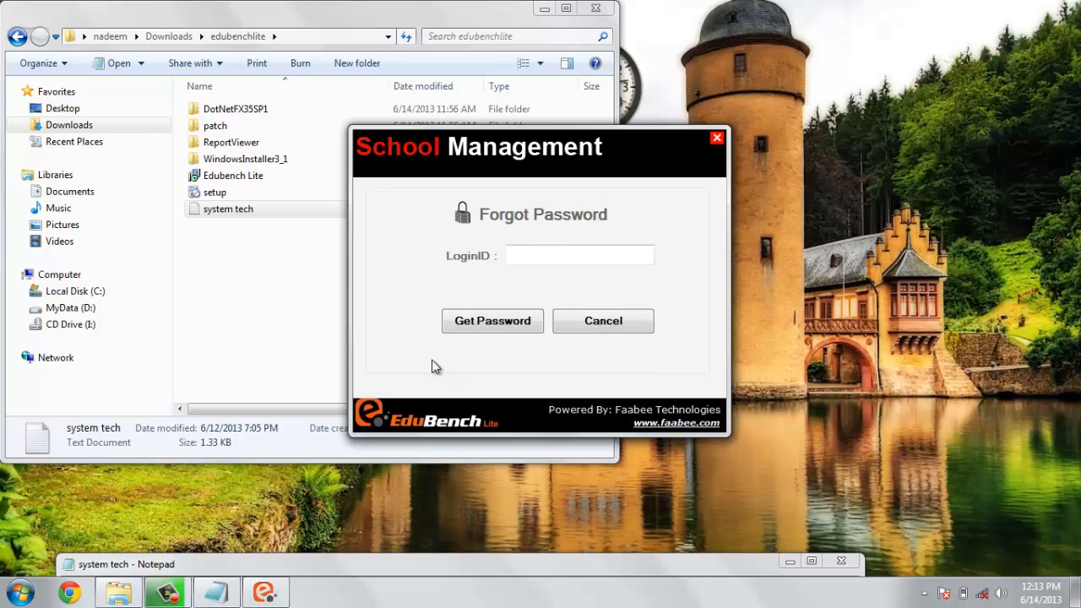
click(558, 254)
text(ahmed)
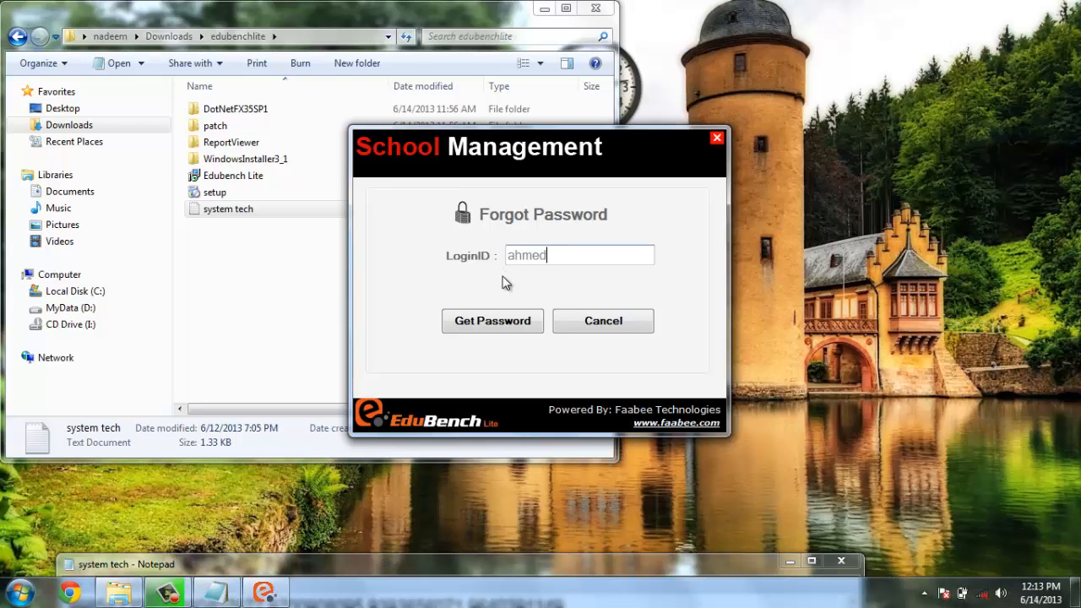
click(492, 320)
drag(575, 285, 449, 282)
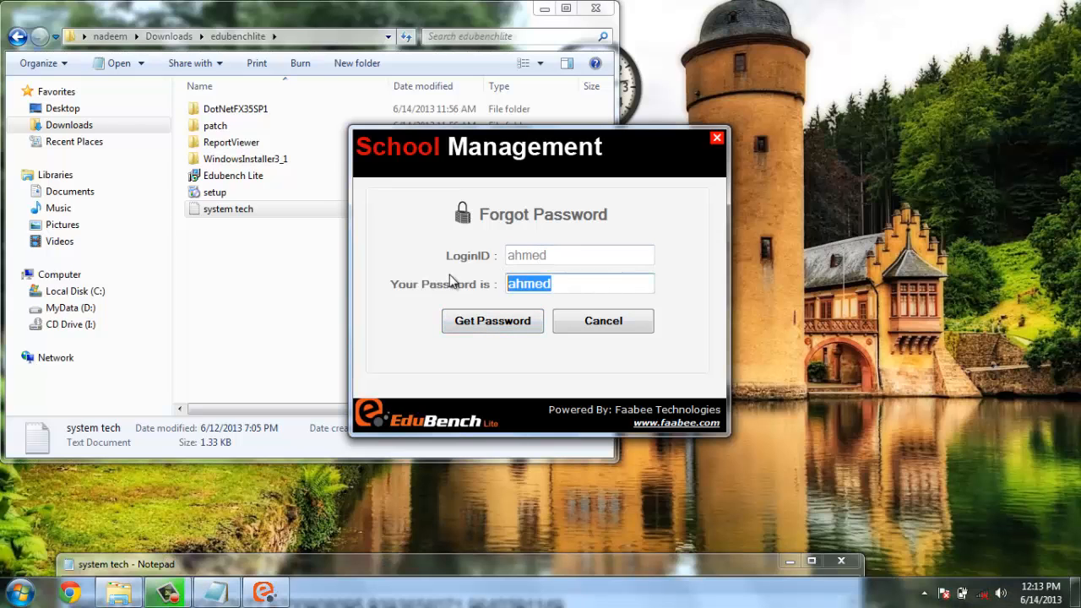
drag(562, 256, 459, 255)
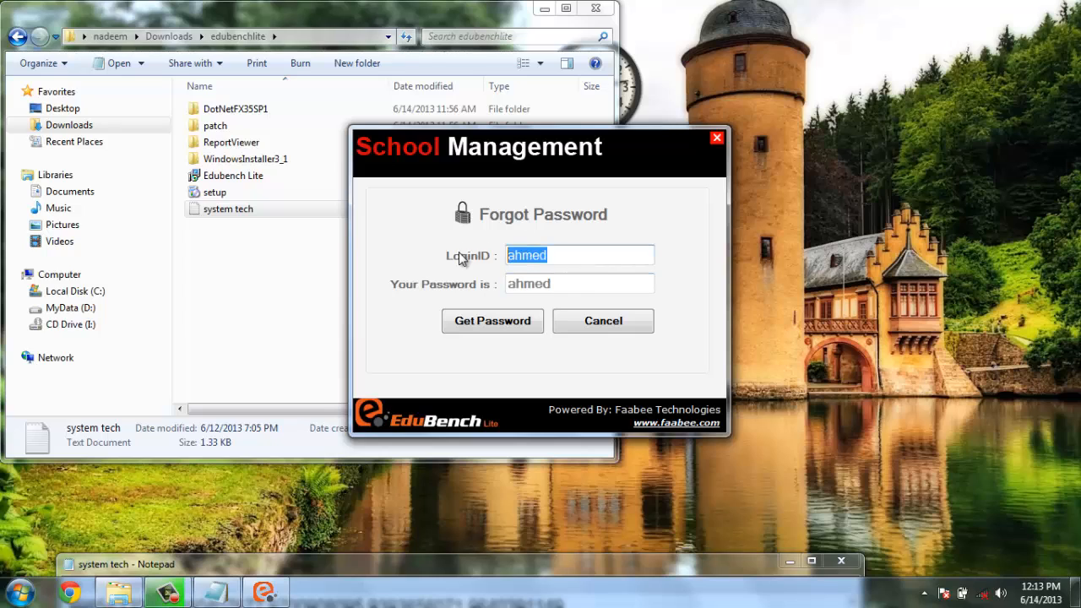
click(576, 324)
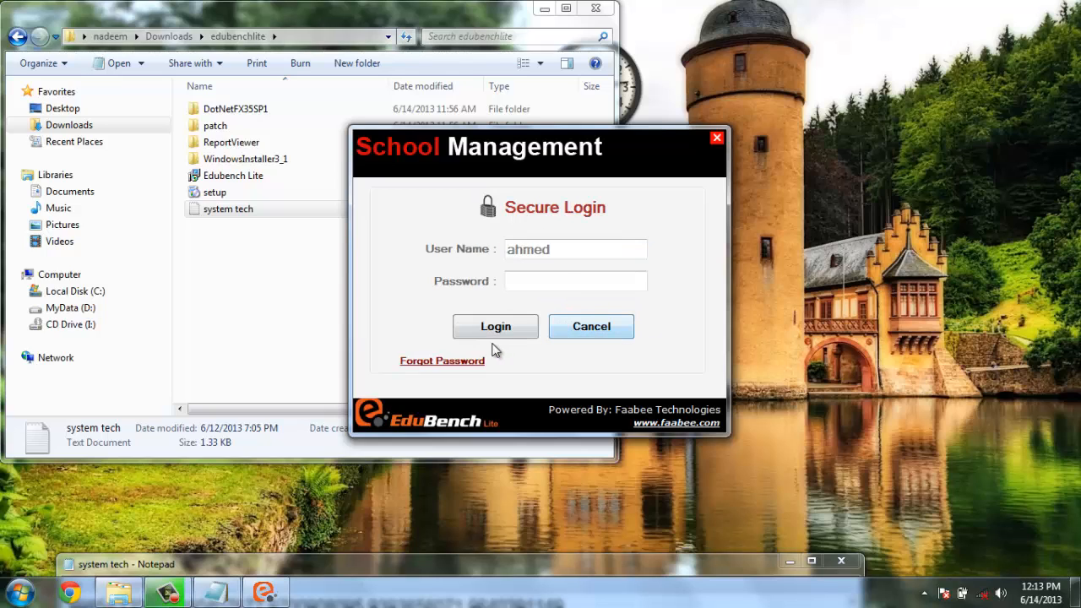
Log in with the admin user name and the account password, and log out again
click(551, 251)
drag(556, 250, 439, 245)
text(admin)
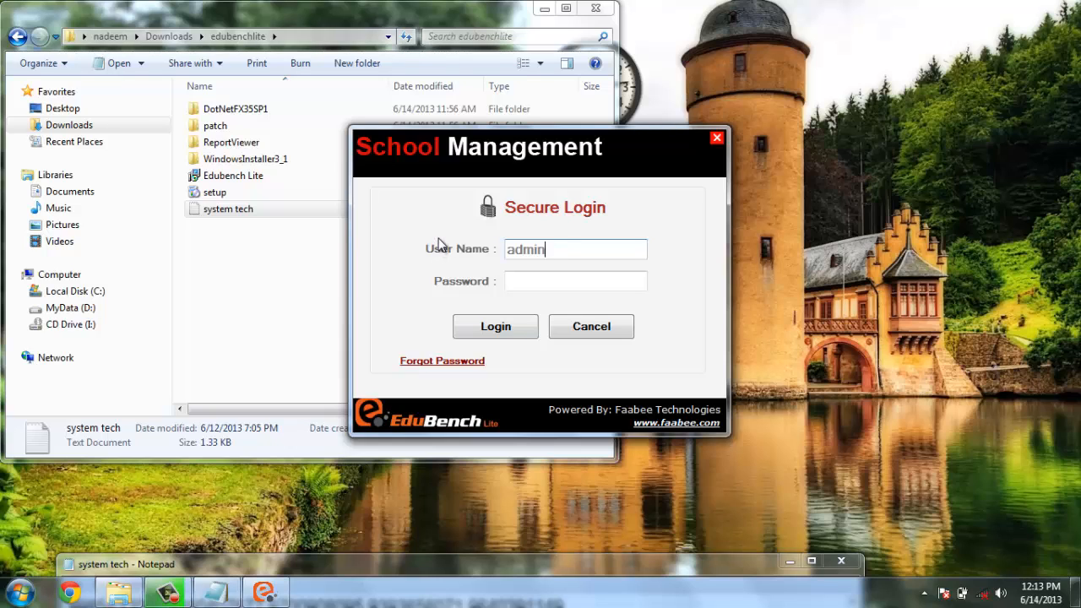
key(Tab)
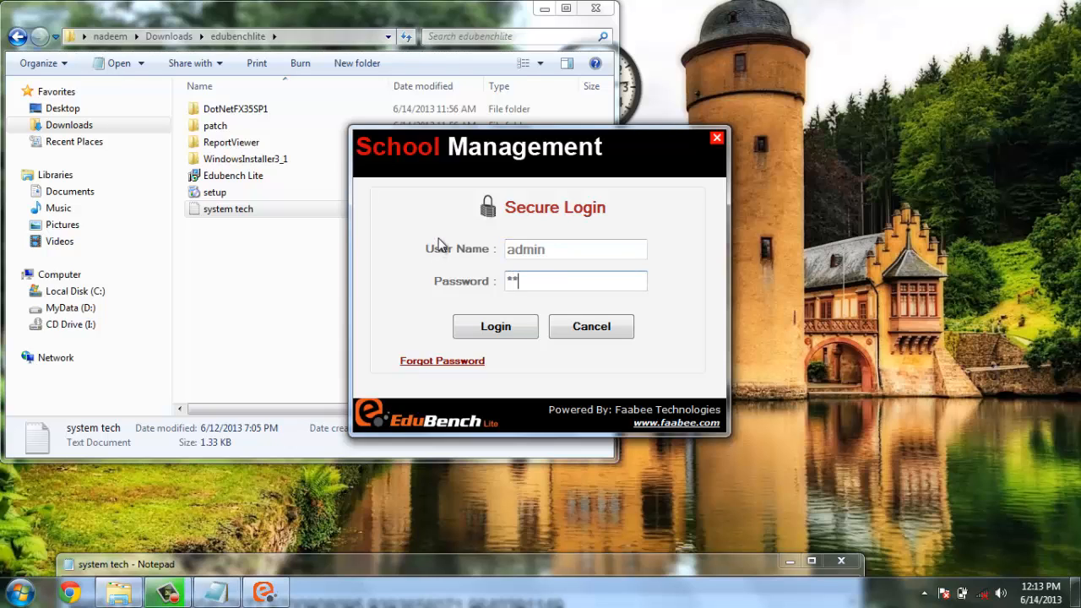
text(admin)
click(491, 326)
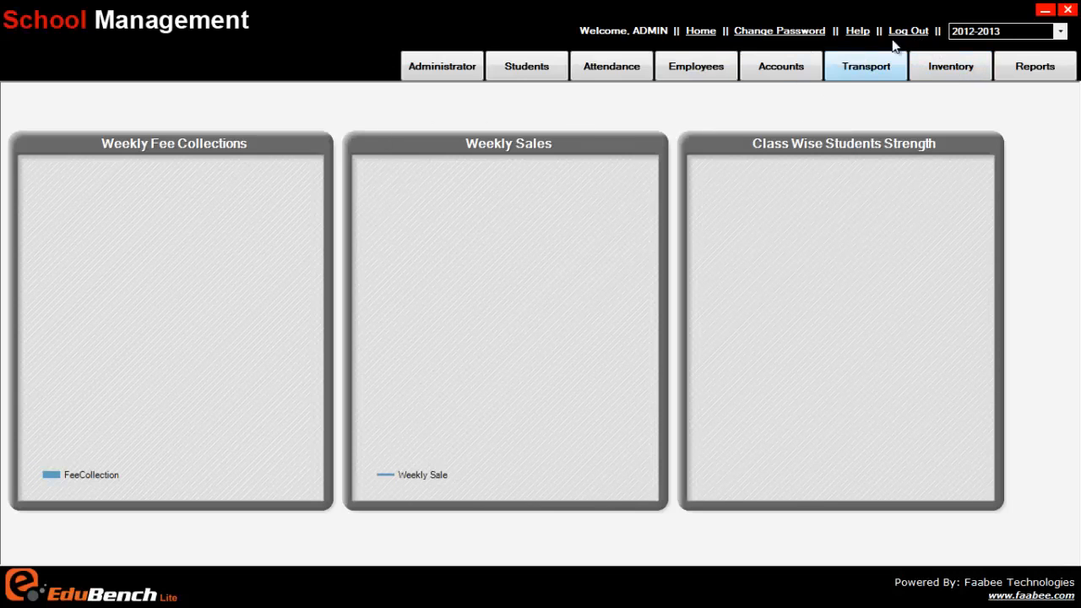
click(908, 31)
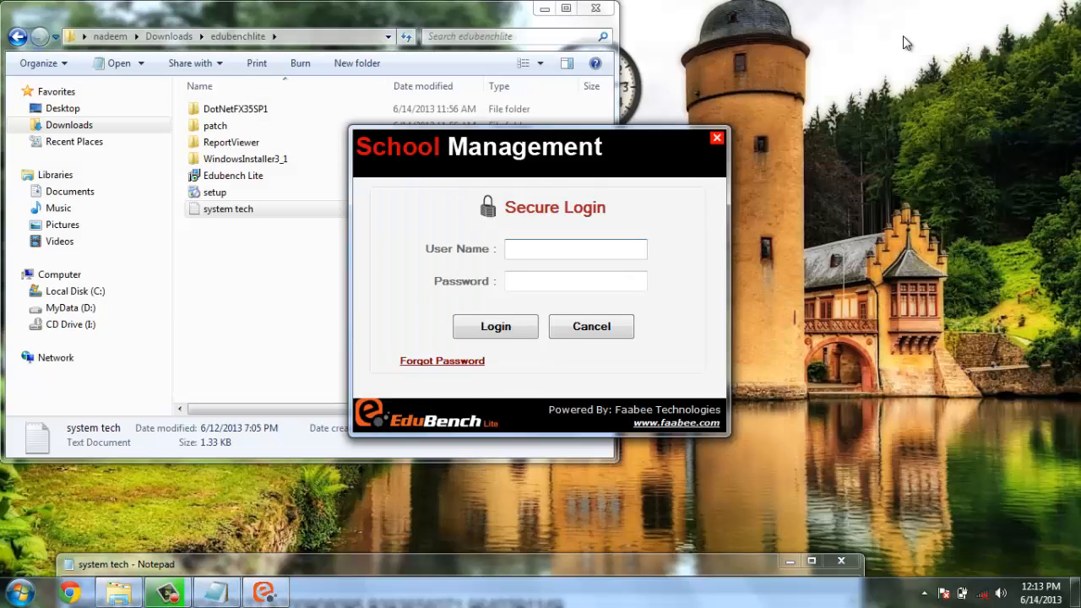